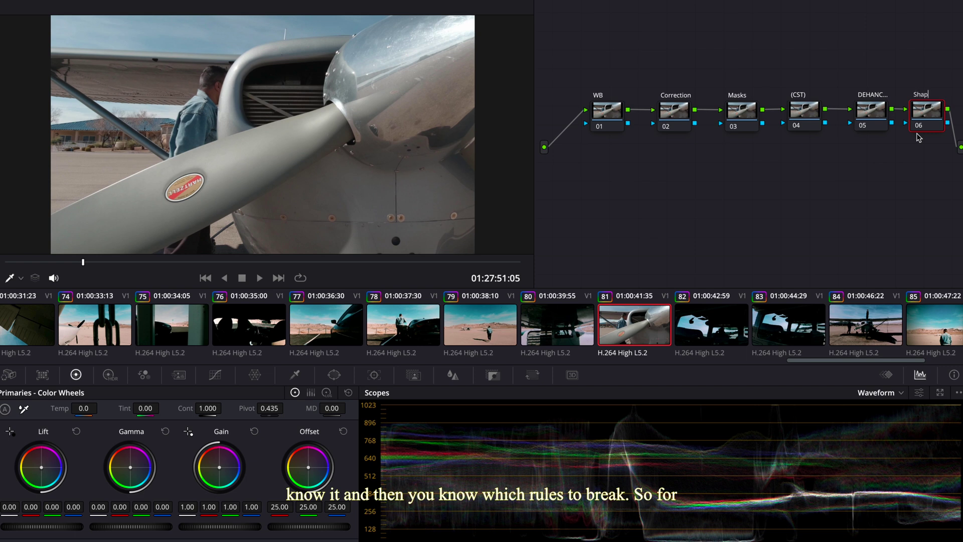
- Finish labelling node 06 as "(Sharpen)" and move the DEHANCER node above the row of nodes
key(BackSpace)
key(BackSpace)
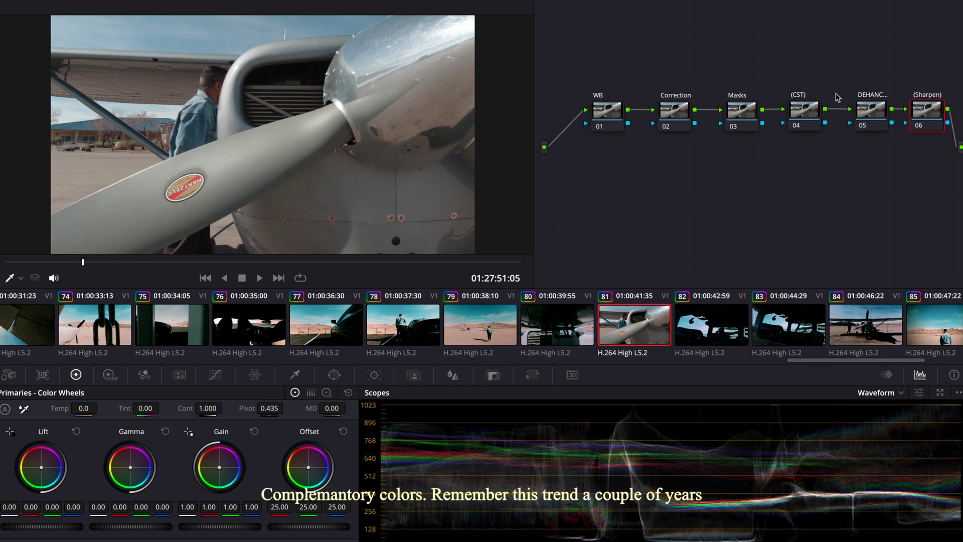
drag(871, 118, 863, 52)
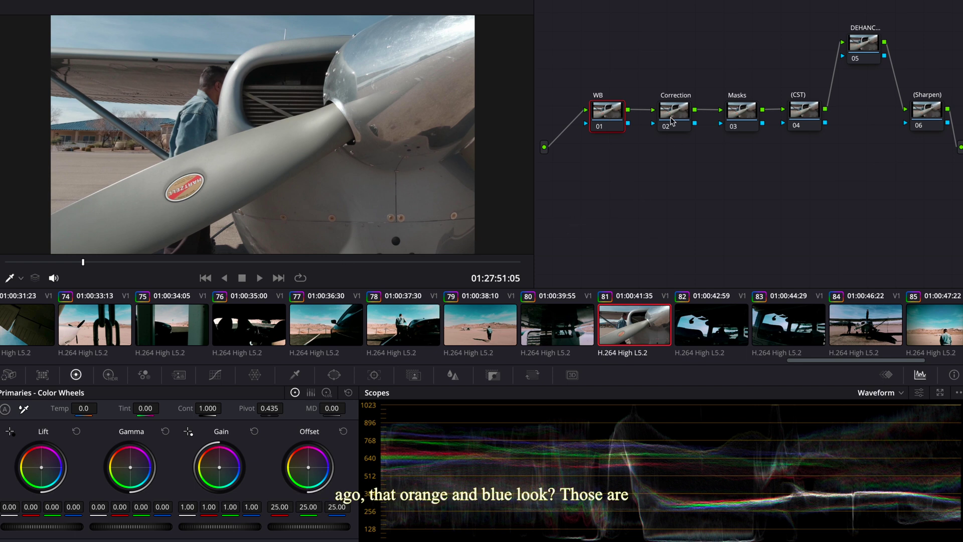
- Shift the Correction, Masks, (CST) and (Sharpen) nodes slightly toward the start of the node chain
drag(672, 121, 663, 121)
drag(742, 116, 727, 116)
drag(804, 114, 794, 113)
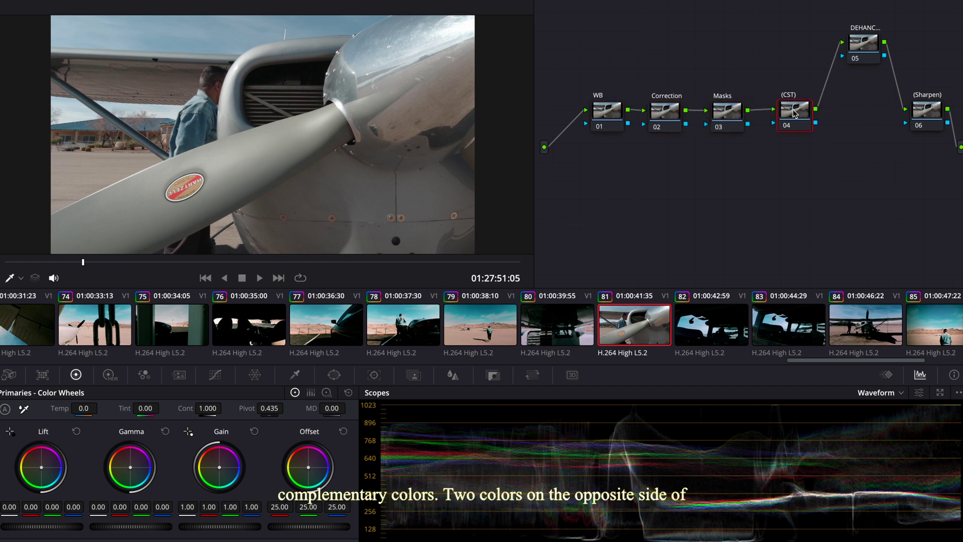
drag(925, 114, 918, 114)
- Search the effects for "dehan", apply Dehancer Pro 7.1.1 to node 05 and disable that node
click(903, 1)
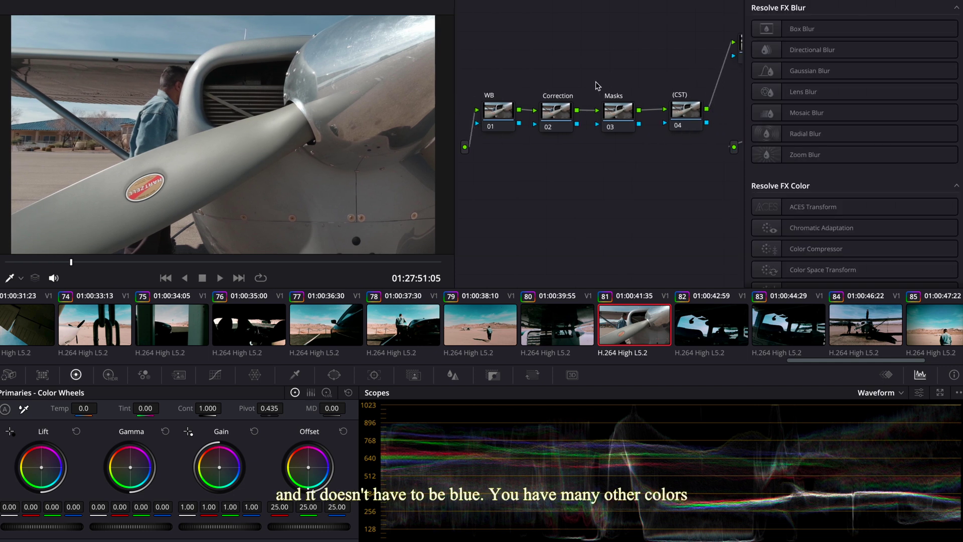
click(919, 2)
text(dehan)
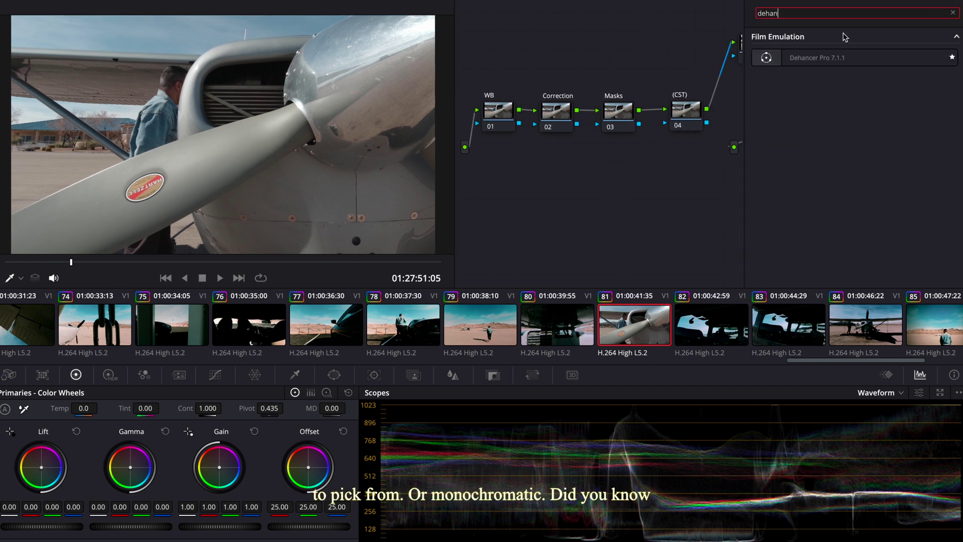
drag(745, 44, 723, 46)
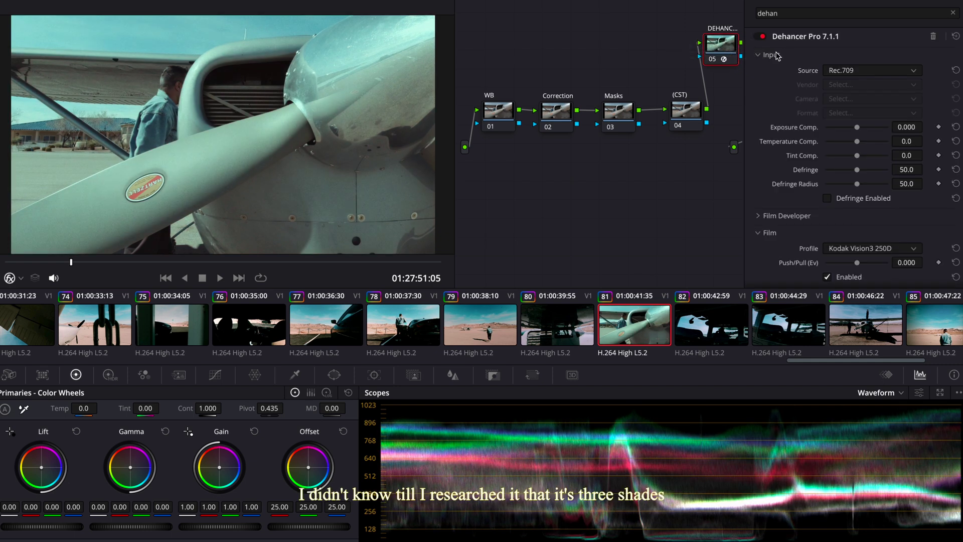
click(714, 60)
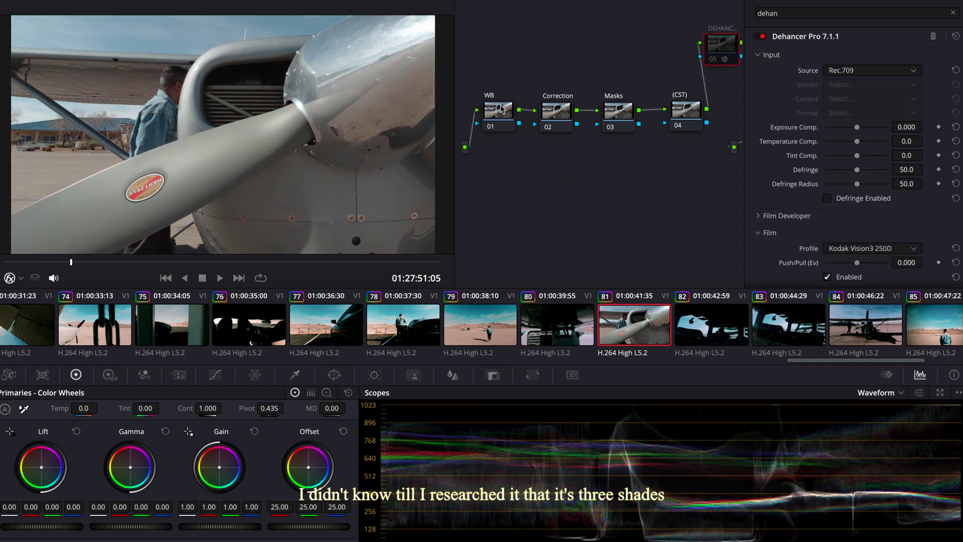
- Search the effects for "color" and apply Color Space Transform to the (CST) node
click(556, 115)
click(917, 1)
drag(768, 44, 790, 46)
click(726, 110)
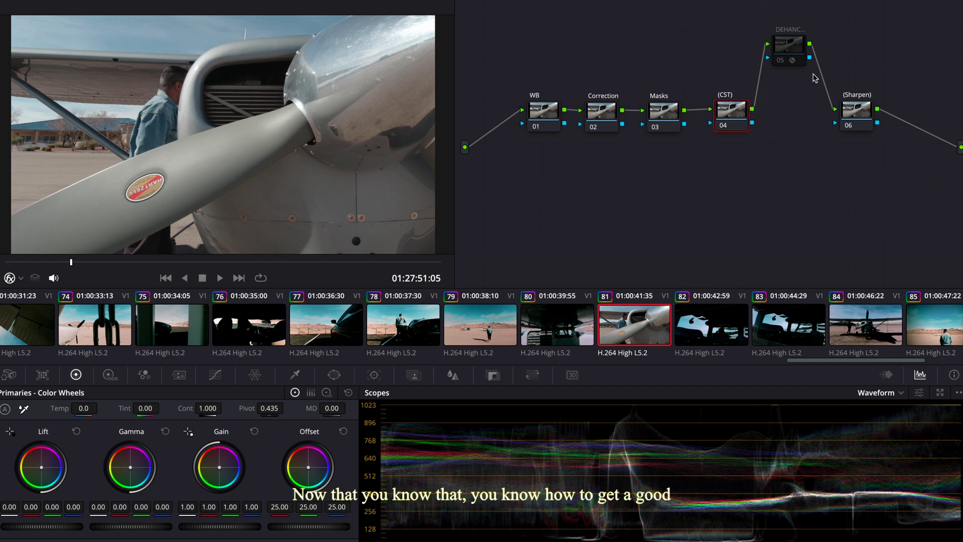
click(917, 1)
triple_click(851, 13)
text(color)
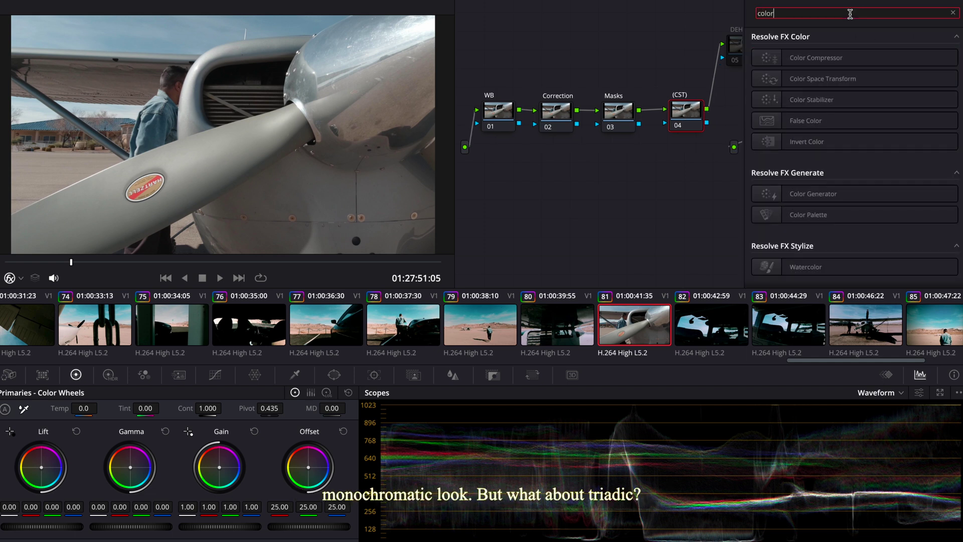
drag(814, 79, 686, 110)
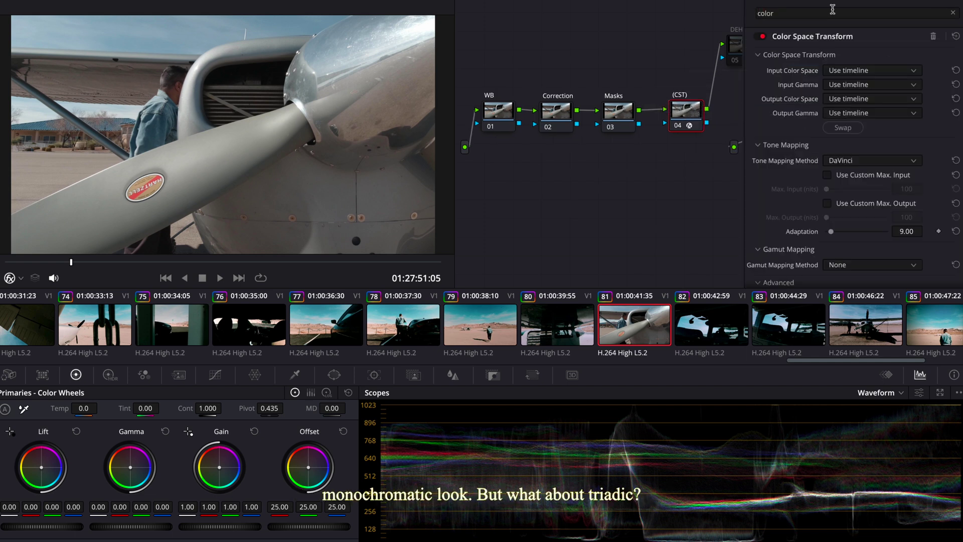
- Set the Color Space Transform's input color space to DJI D-Gamut, input gamma to DJI D-Log and adaptation to 9.97
click(840, 70)
scroll(832, 118, down, 5)
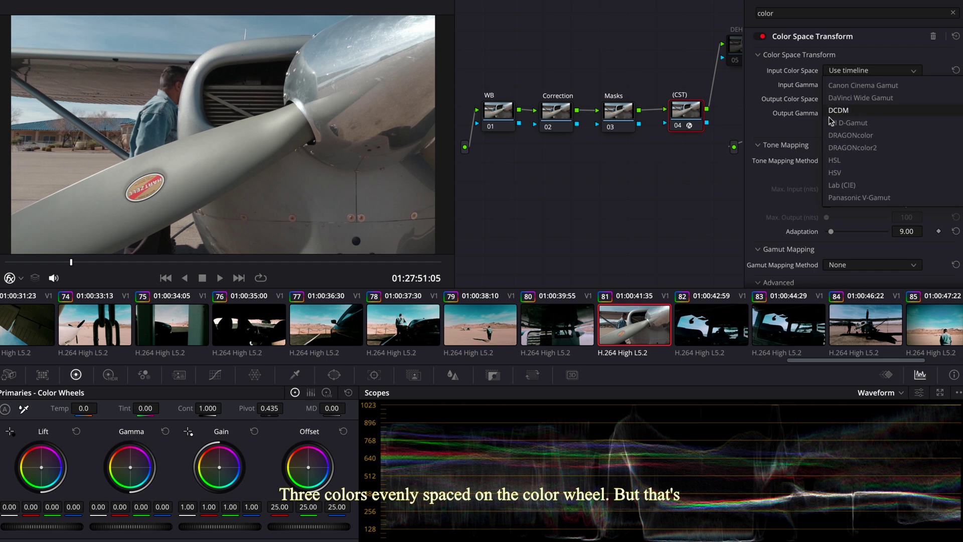
click(848, 123)
click(847, 84)
scroll(843, 151, down, 5)
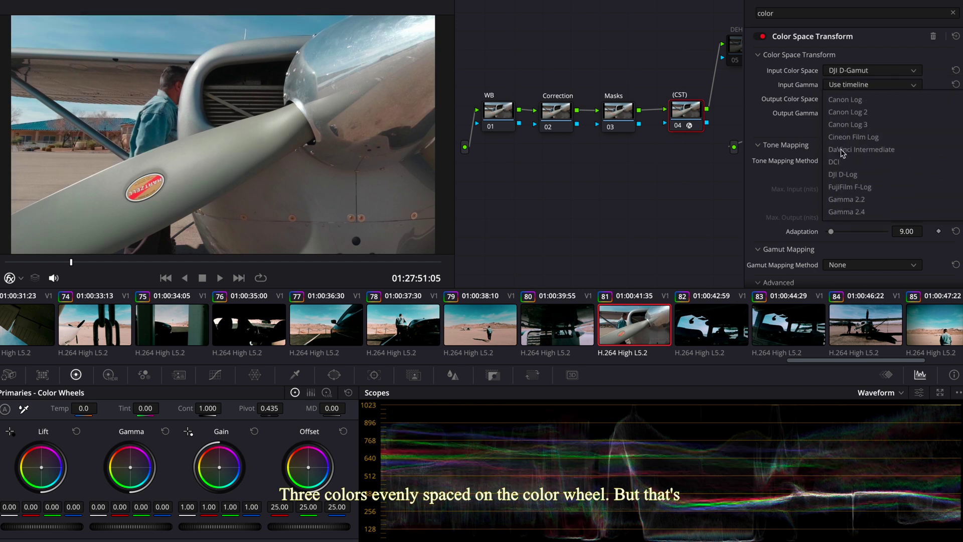
click(843, 175)
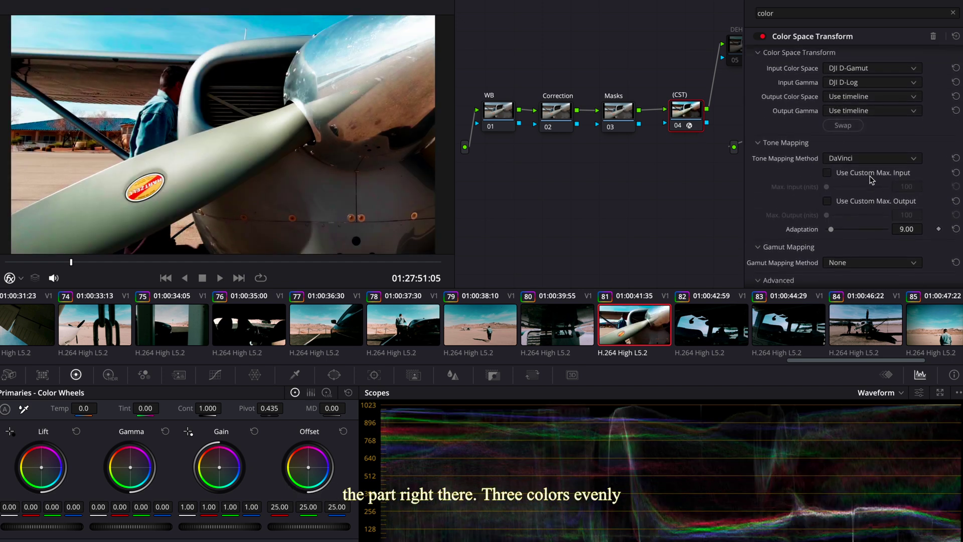
mouse_move(831, 231)
mouse_down()
mouse_move(803, 237)
mouse_move(833, 237)
mouse_up()
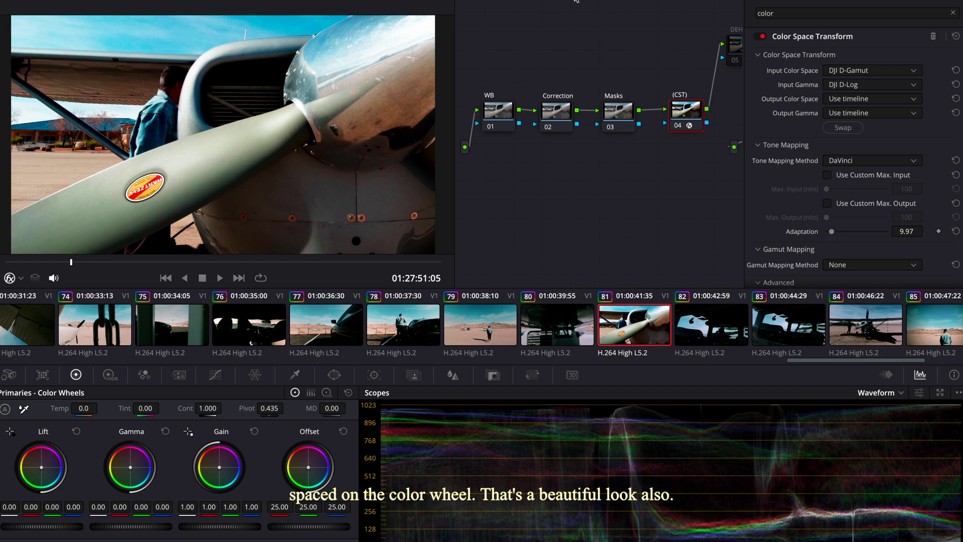
- Disable the (CST) node and re-enable the Dehancer node
key(shift+d)
click(678, 125)
drag(733, 51, 720, 52)
- Set Dehancer's input source to Choose Camera with DJI as the vendor
click(872, 70)
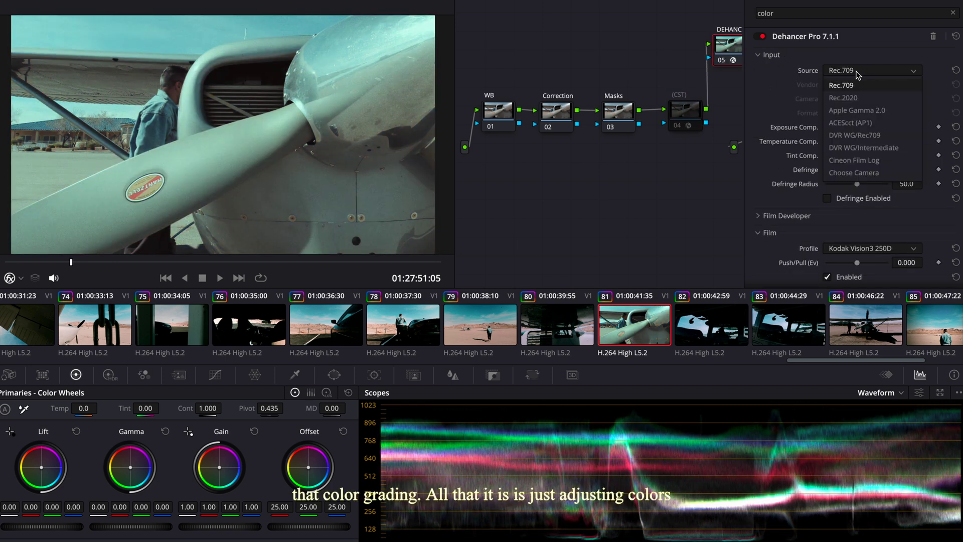
click(848, 164)
click(872, 84)
click(839, 162)
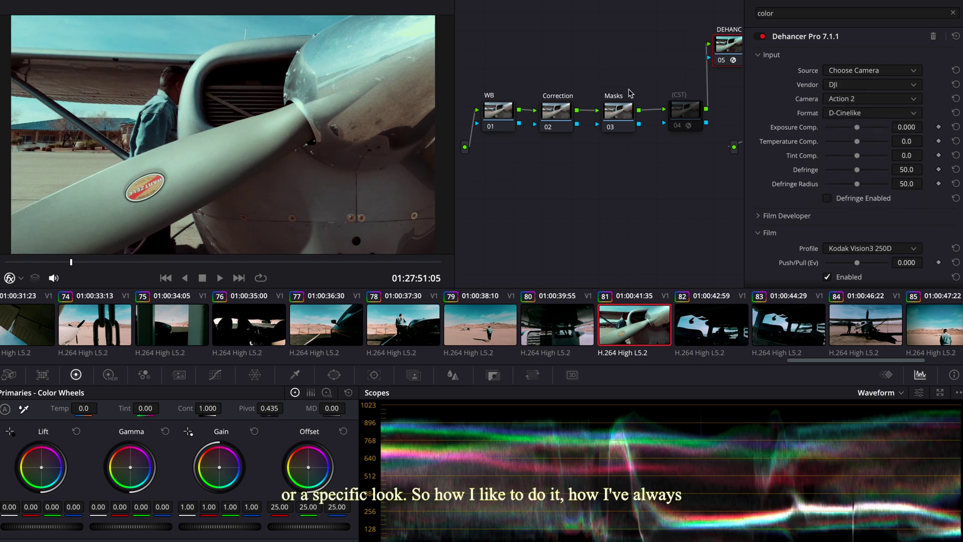
- Move the (CST) and Dehancer nodes slightly closer to the Masks node and disable the Dehancer node
drag(693, 104, 684, 104)
drag(730, 47, 722, 46)
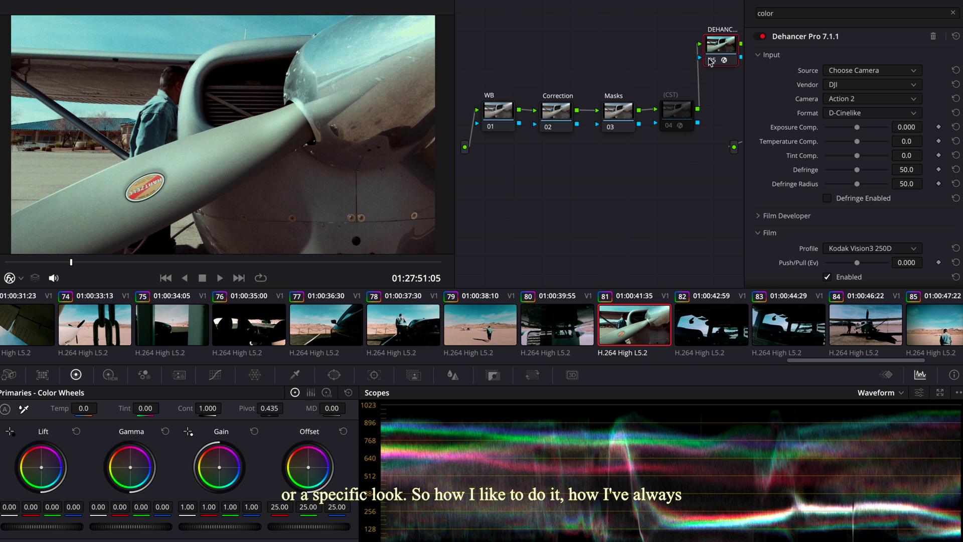
key(ctrl+d)
- Show the Vectorscope and white-balance the WB node by sampling the pale sky between the wing and the building
click(498, 110)
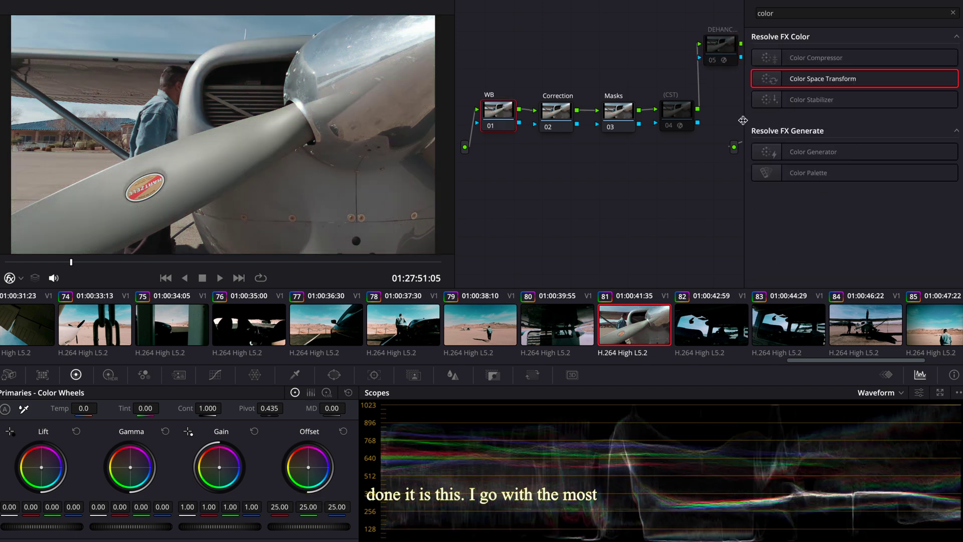
click(877, 393)
click(884, 435)
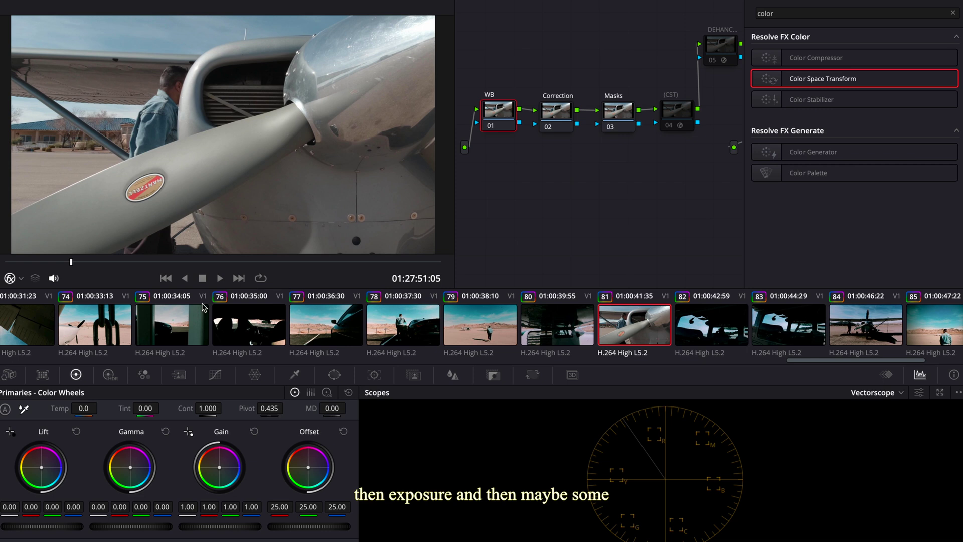
click(24, 409)
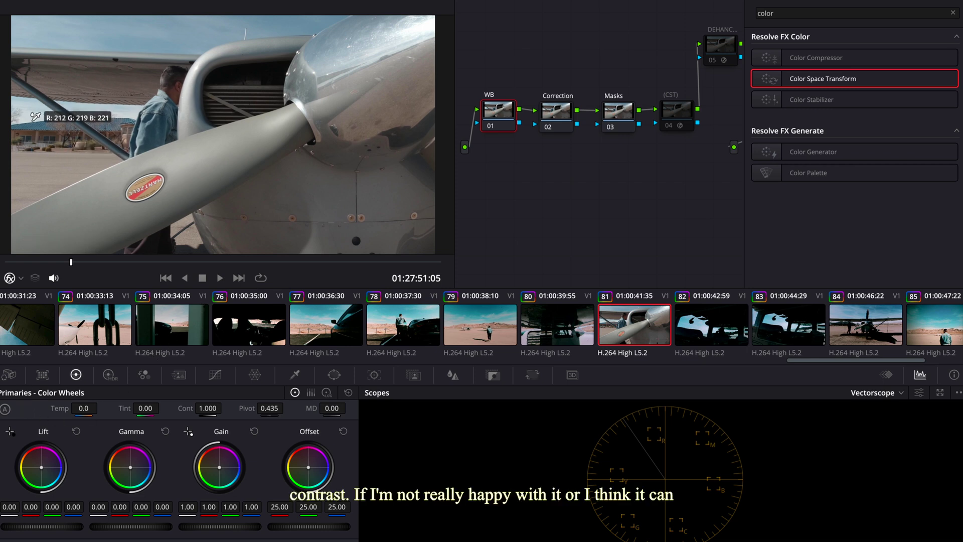
click(41, 107)
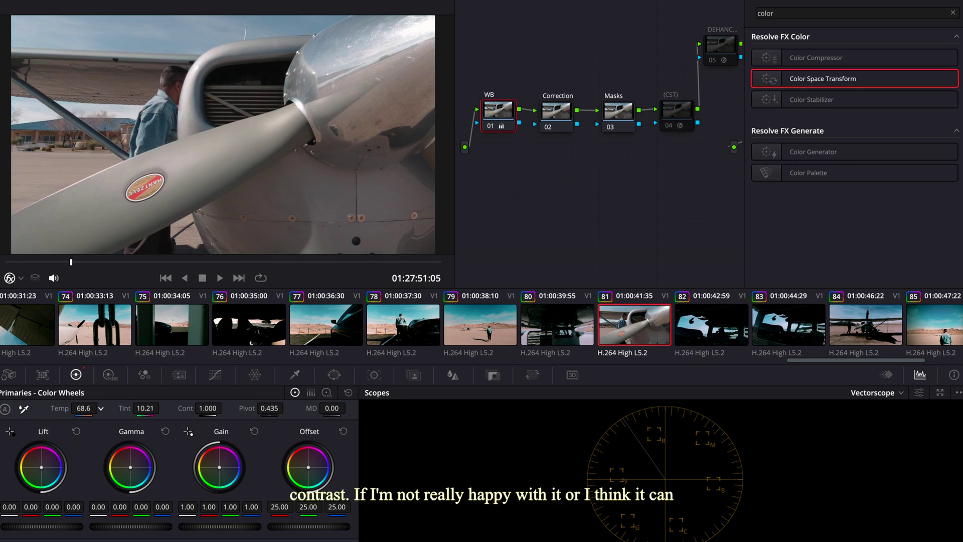
- On the Correction node's custom curve, add highlight and midtone points and pull the shadows down slightly
click(564, 112)
click(213, 377)
click(161, 444)
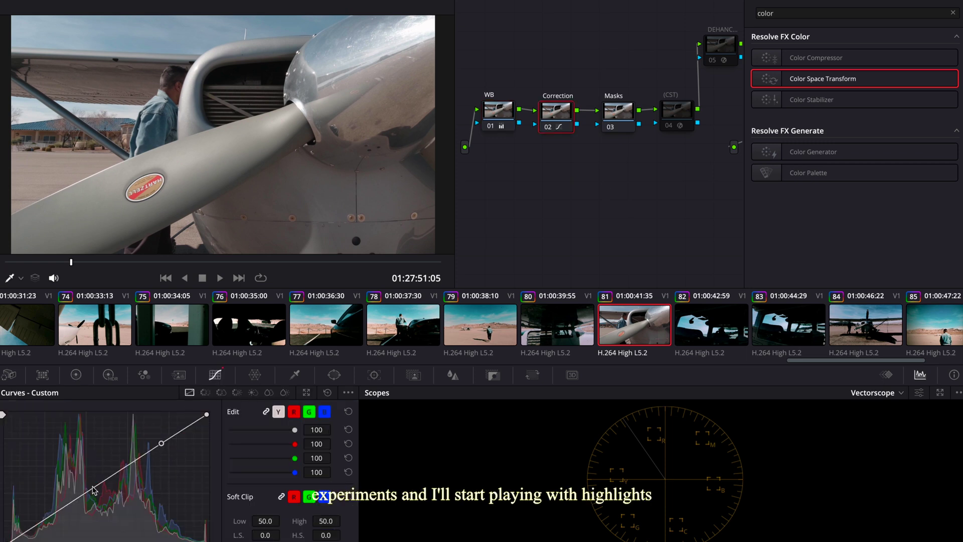
click(92, 487)
drag(47, 519, 43, 524)
- Switch the scope to Waveform and raise the curve's midtone and highlight points
click(863, 393)
click(873, 422)
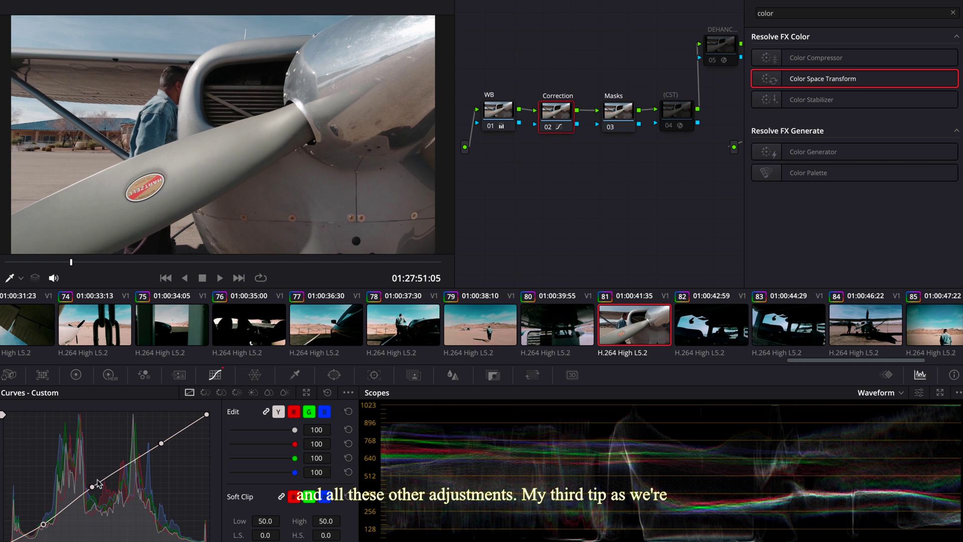
drag(92, 488, 103, 477)
drag(162, 444, 162, 434)
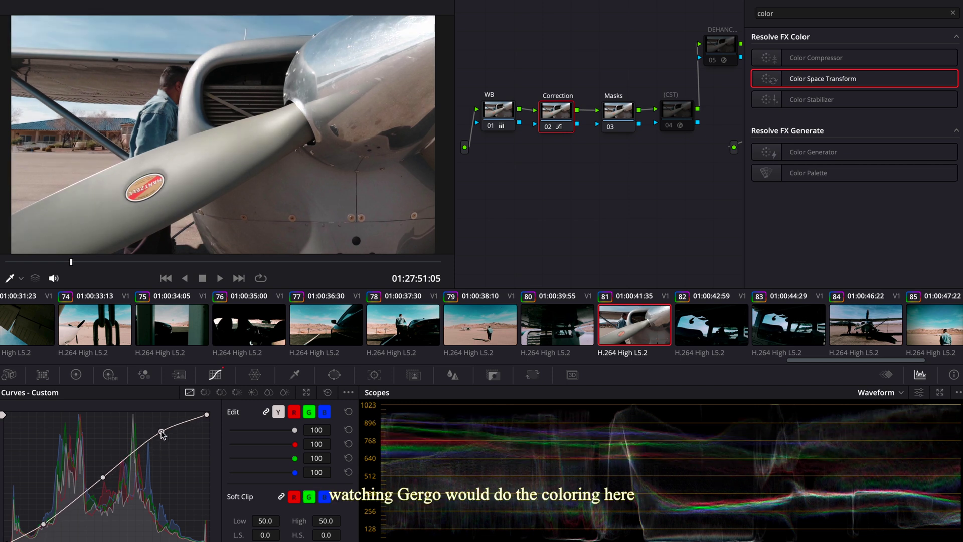
- Set the Correction node's primaries to Lift -0.02, Gamma 0.02, Gain 1.06 and Offset 27.95
click(76, 375)
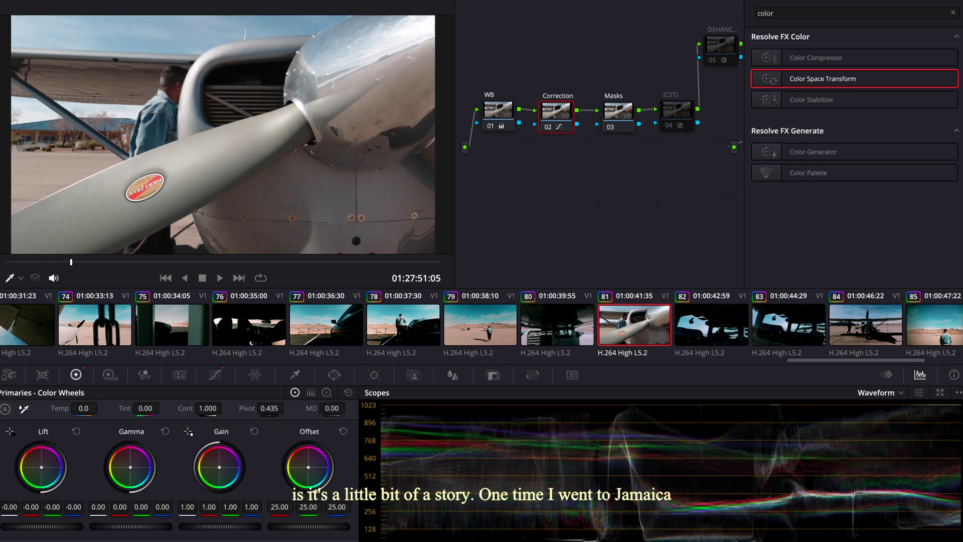
drag(121, 526, 126, 526)
drag(230, 525, 239, 524)
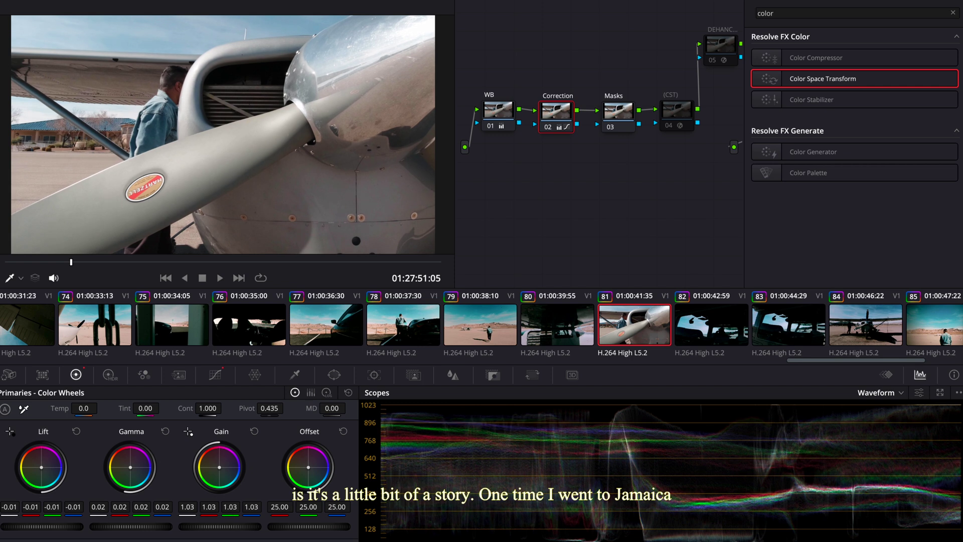
drag(305, 527, 317, 529)
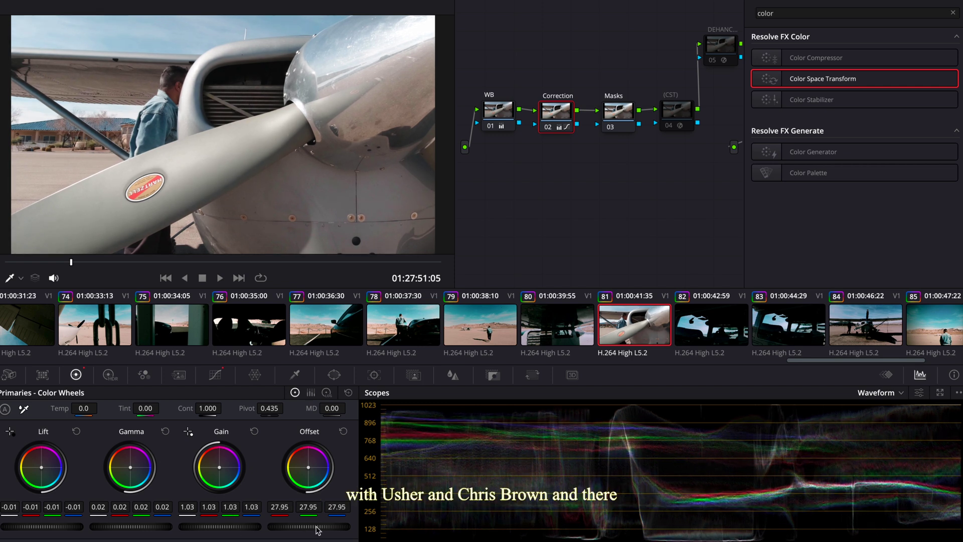
drag(56, 526, 53, 527)
drag(191, 529, 197, 529)
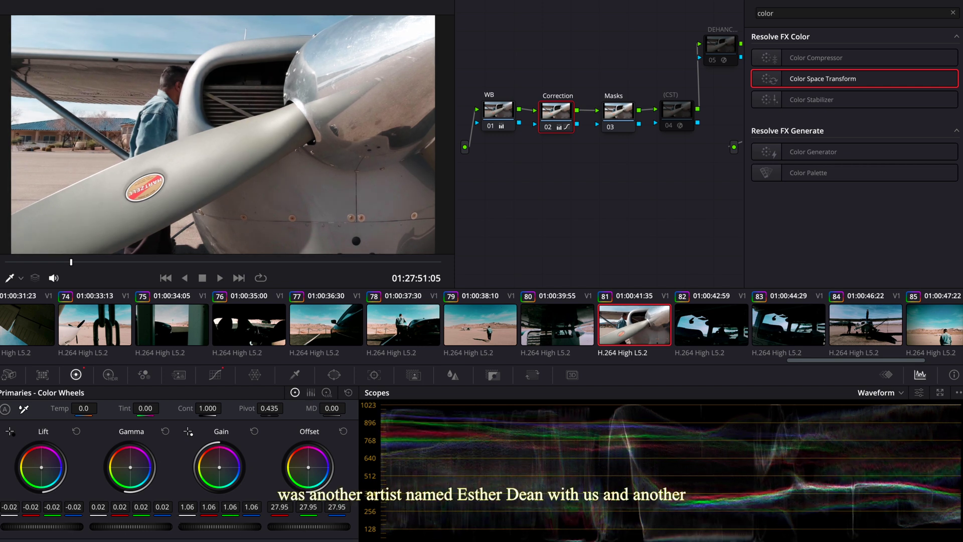
- Move the Masks node closer to the Correction node and disable it
drag(615, 110, 602, 111)
right_click(602, 112)
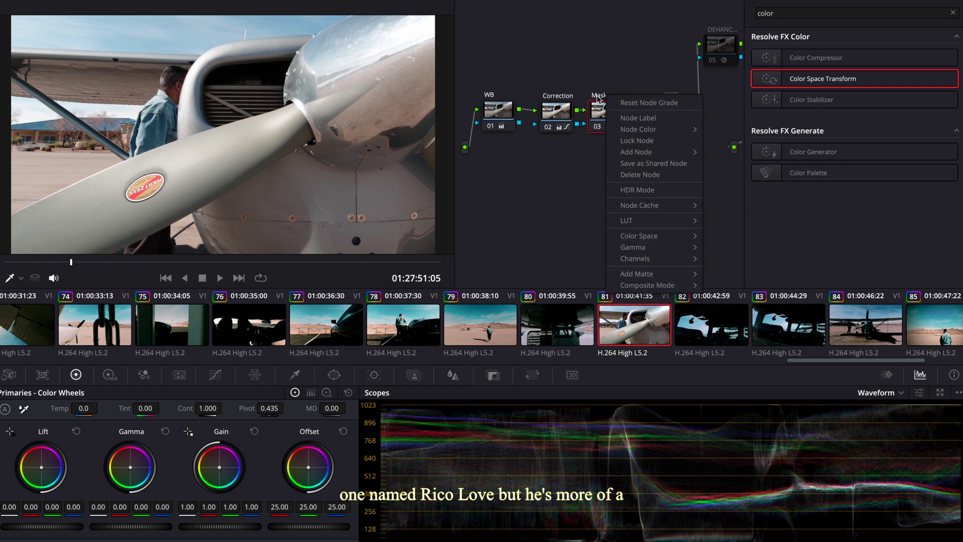
click(618, 132)
key(ctrl+d)
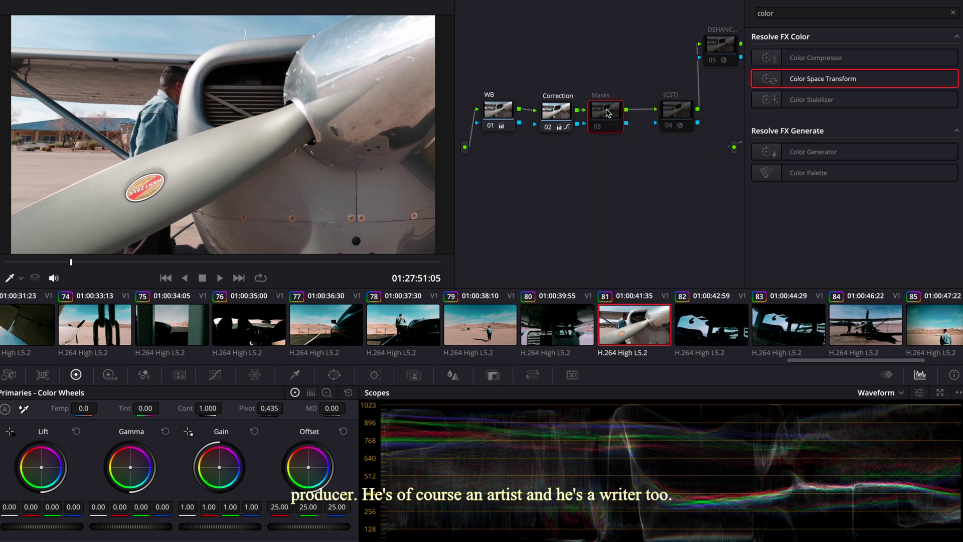
- Relabel node 03 as "(Masks)"
right_click(605, 110)
click(619, 132)
key(BackSpace)
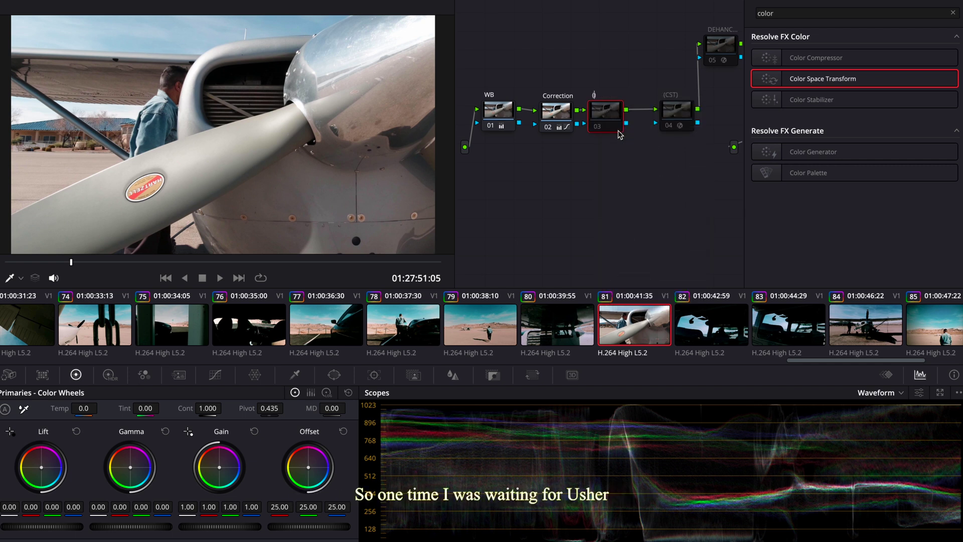
- Shift the (CST) and Dehancer nodes closer to the (Masks) node and enable the Dehancer node
drag(677, 113, 665, 113)
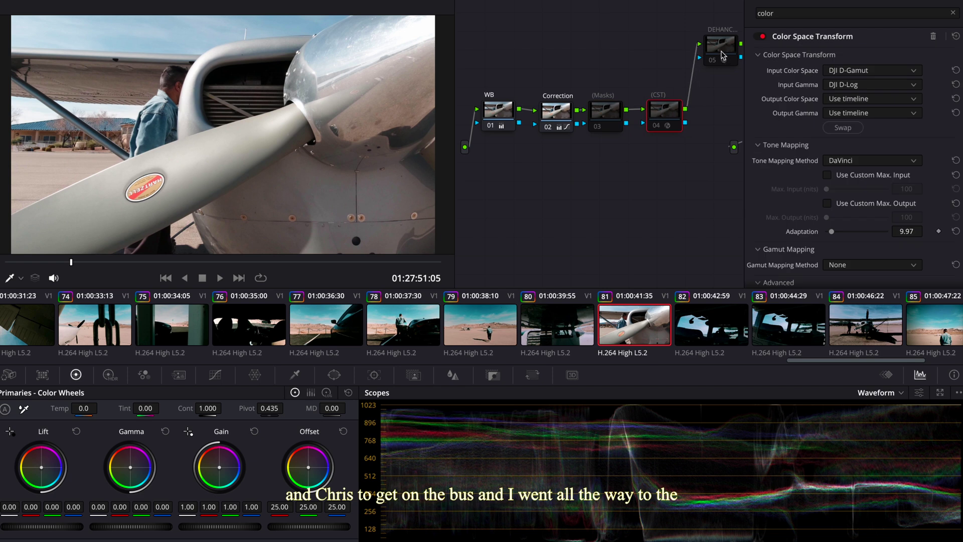
drag(717, 61, 710, 61)
click(705, 60)
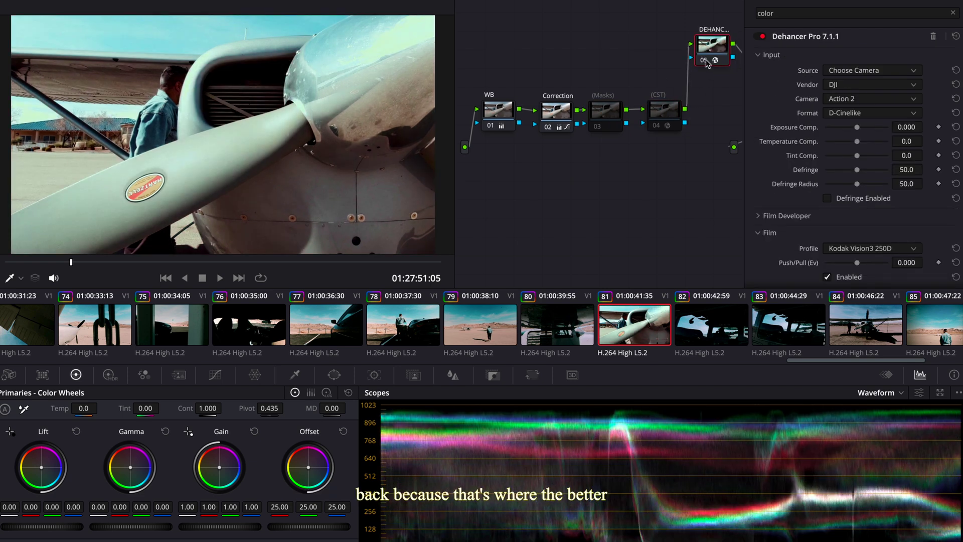
- Set Dehancer's Exposure Comp. to -0.744 and apply the Lomochrome Metropolis XR 100-400 film profile with Push/Pull at 0.166
drag(857, 129, 850, 132)
scroll(828, 168, down, 3)
click(850, 190)
scroll(846, 244, up, 3)
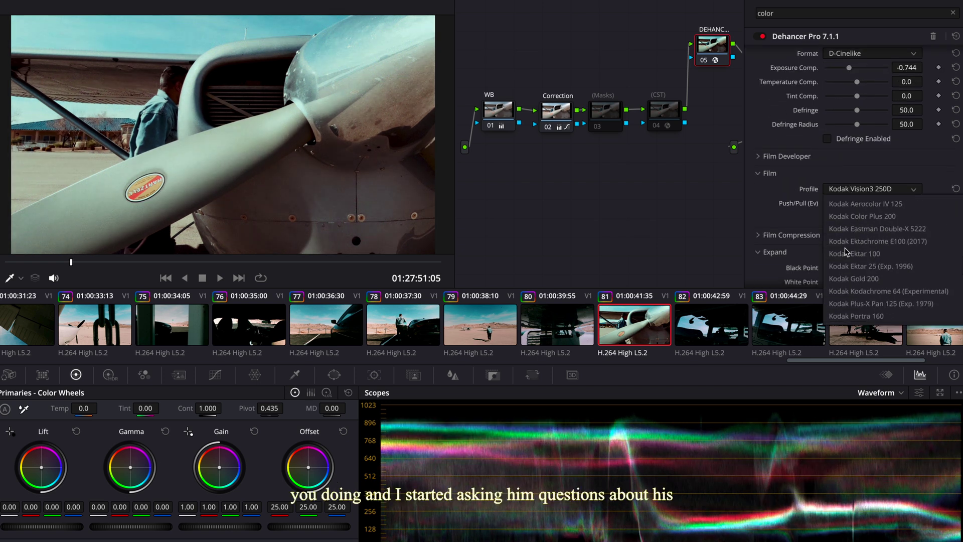
click(842, 188)
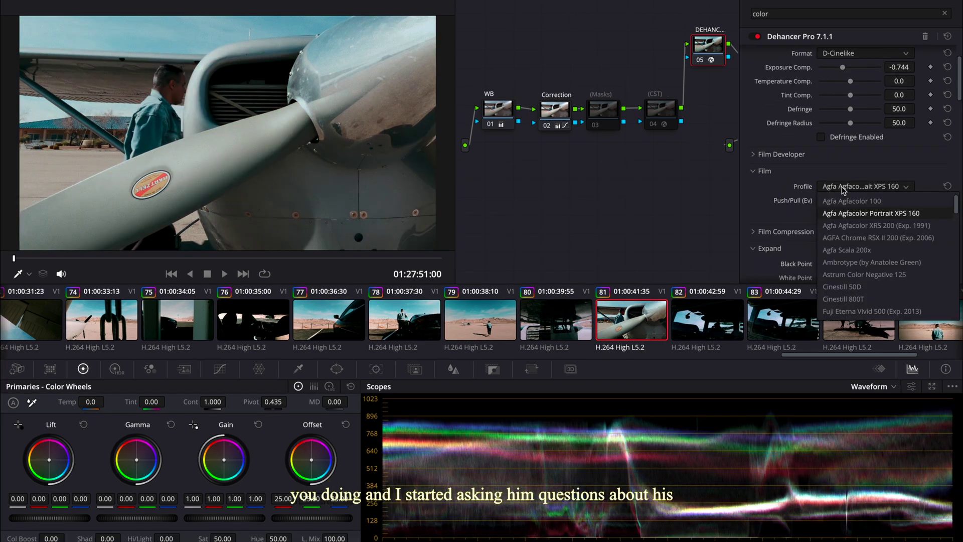
scroll(863, 234, down, 10)
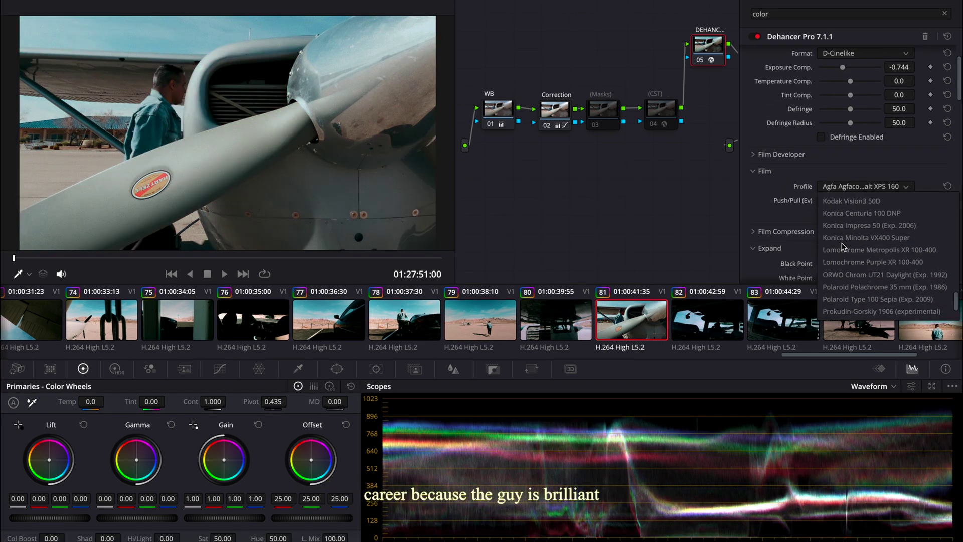
click(862, 237)
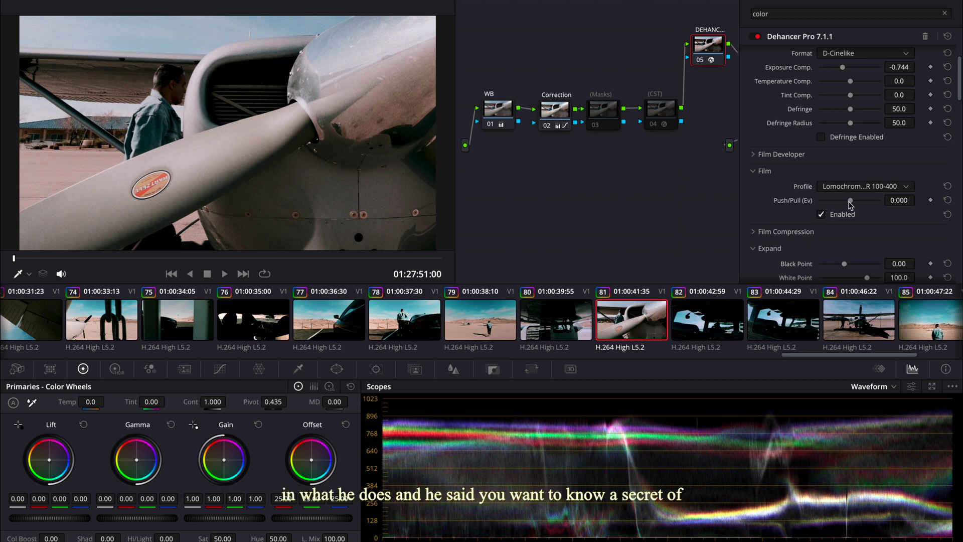
click(828, 200)
drag(828, 200, 853, 201)
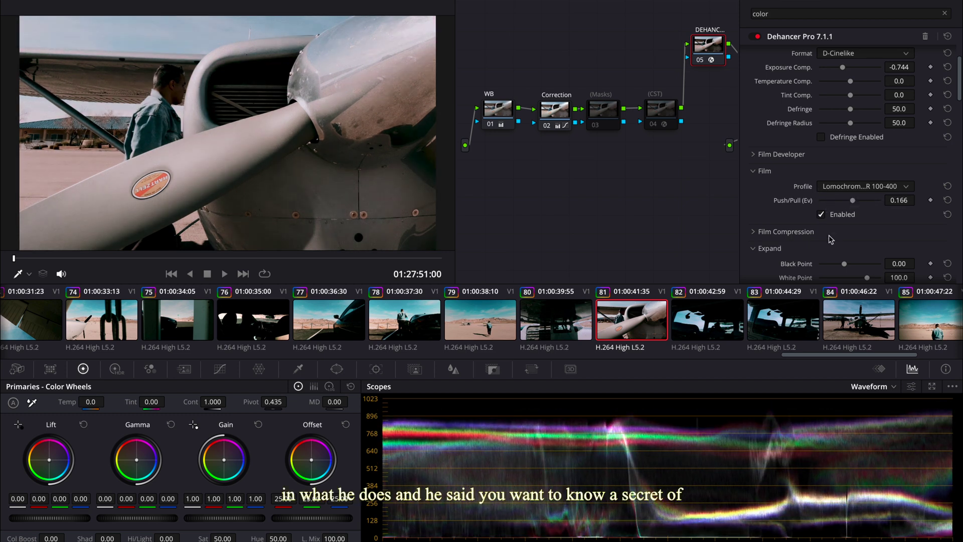
- Switch the scope to Vectorscope and set Dehancer's input compensation to Exposure -1.182, Temperature -0.9 and Tint -2.8
scroll(848, 154, up, 2)
drag(843, 125, 850, 140)
click(873, 386)
click(872, 429)
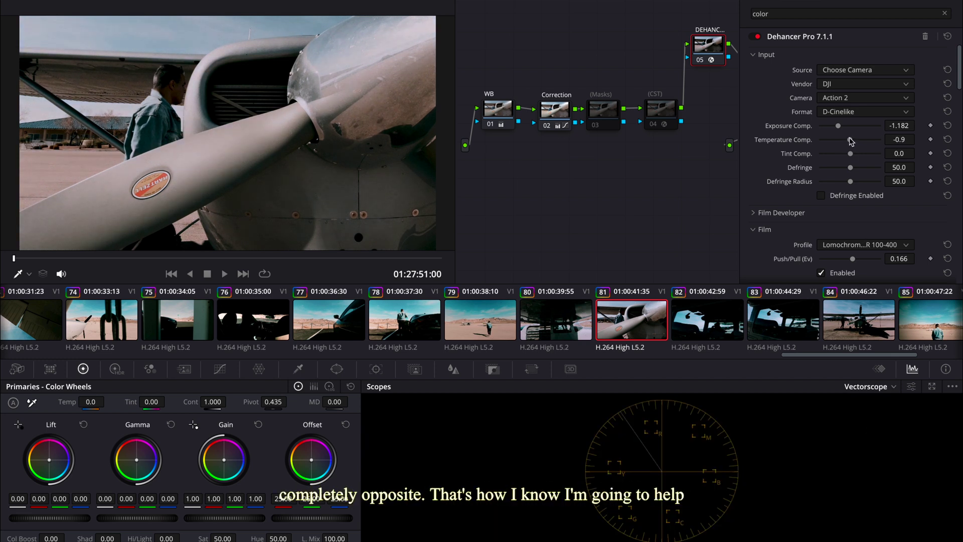
drag(852, 159, 842, 158)
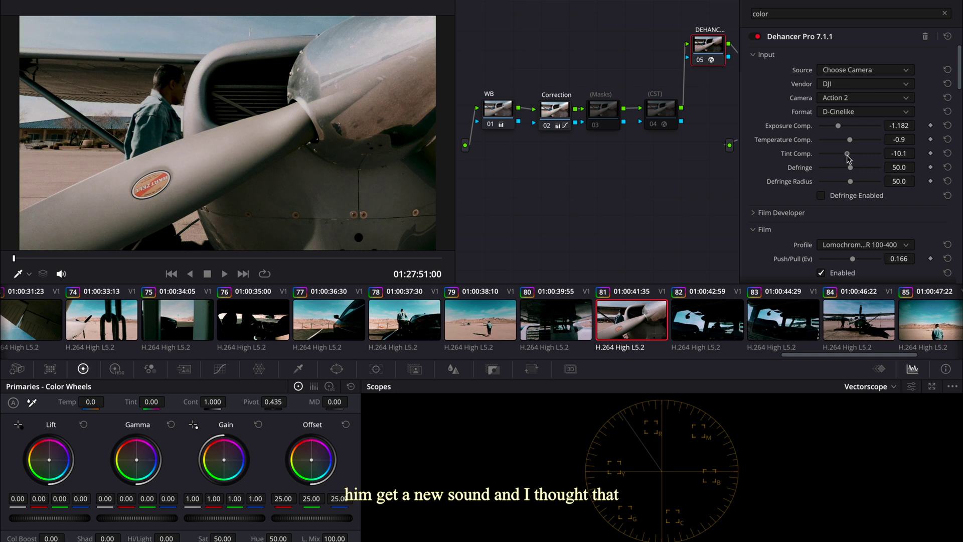
- Set Expand's Black Point to -6.70 and White Point to 96.9, and Print's Exposure to 0.522 and Tonal Contrast to 8.7
scroll(846, 190, down, 5)
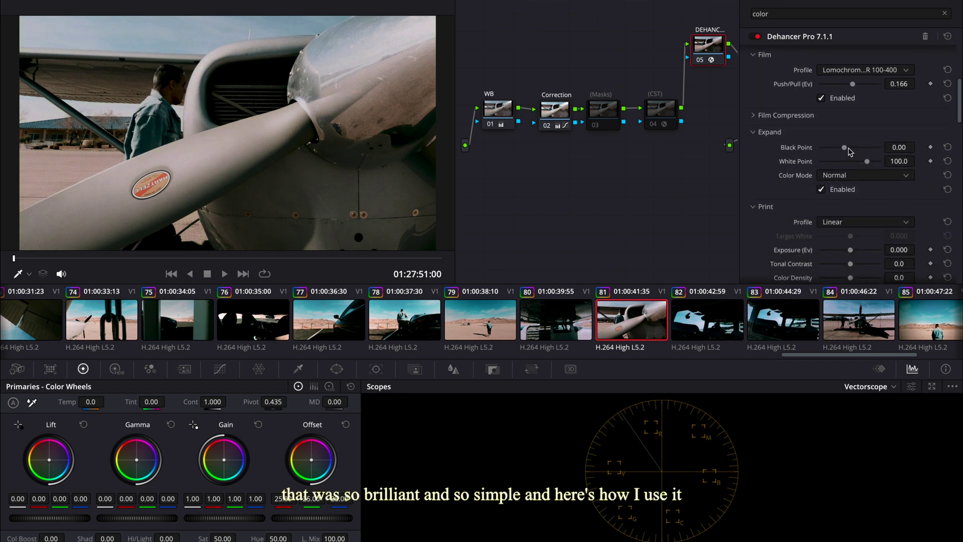
drag(845, 148, 861, 161)
scroll(829, 198, down, 2)
scroll(829, 197, down, 2)
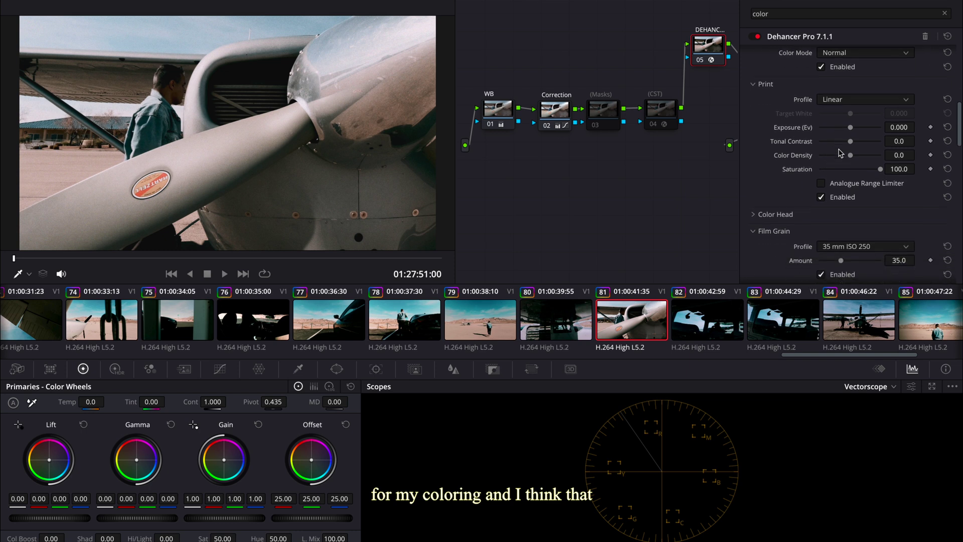
drag(850, 127, 835, 114)
scroll(856, 143, up, 4)
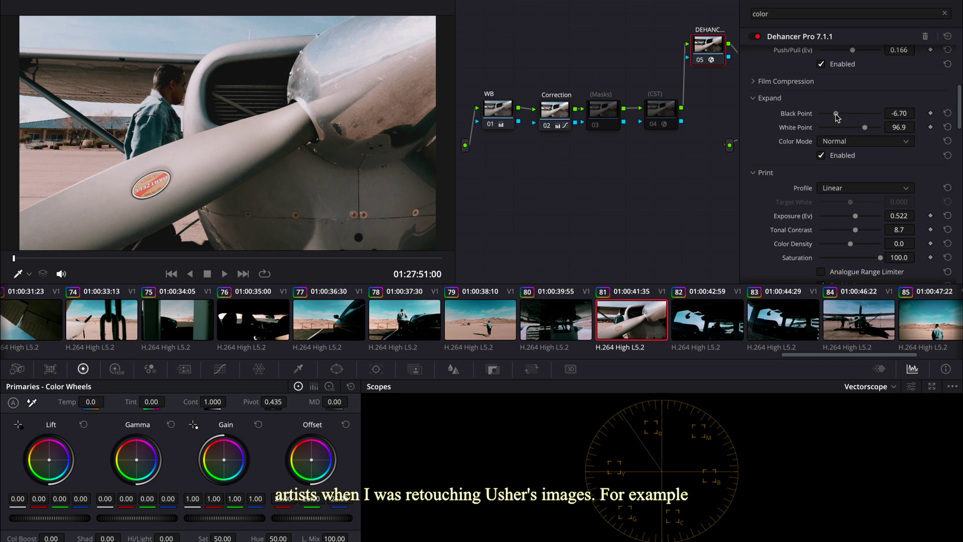
- Change the Film Grain profile to 35 mm ISO 50 and set its Amount to 41.3
scroll(848, 120, down, 10)
click(863, 119)
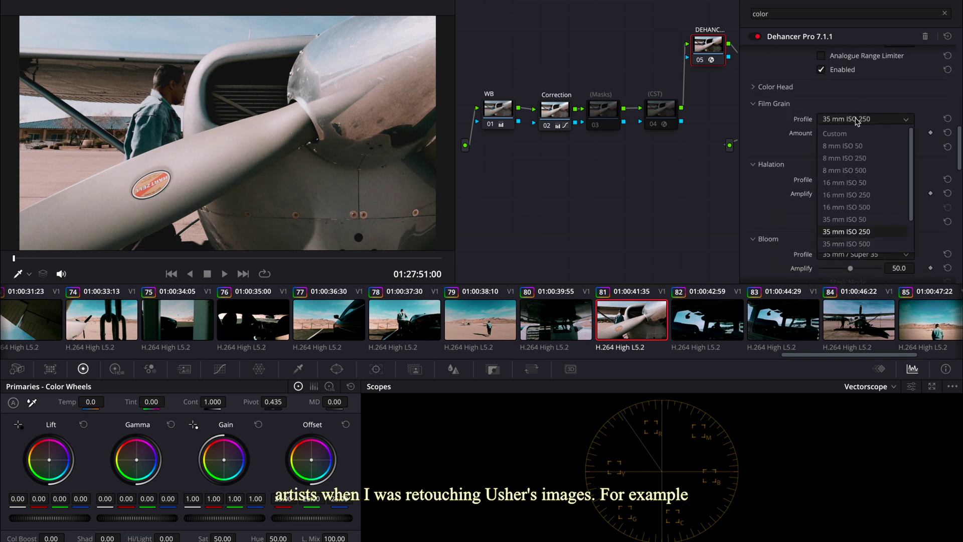
click(857, 221)
drag(838, 135, 845, 133)
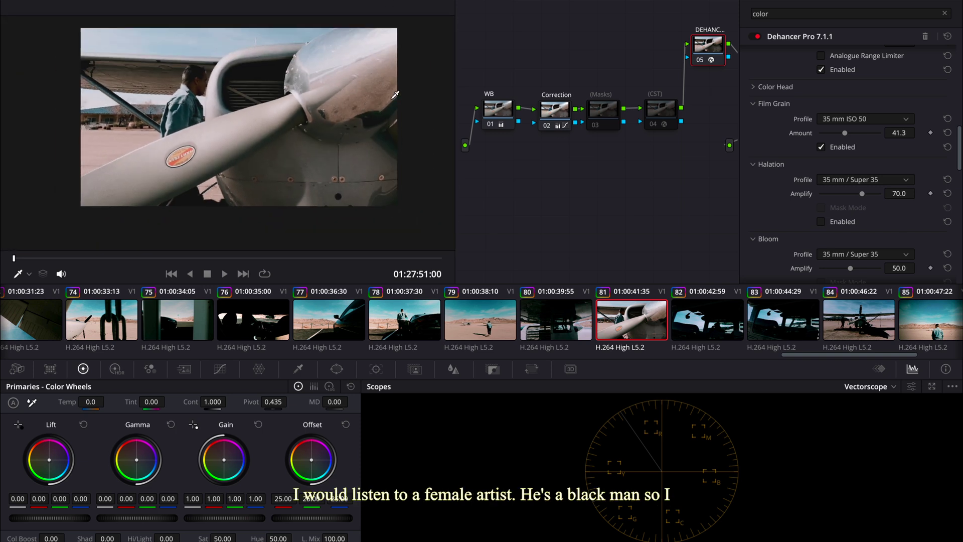
- Enable Halation with the 8 mm / Super 8 profile, check its mask, and set Amplify to 67.9
scroll(852, 190, down, 1)
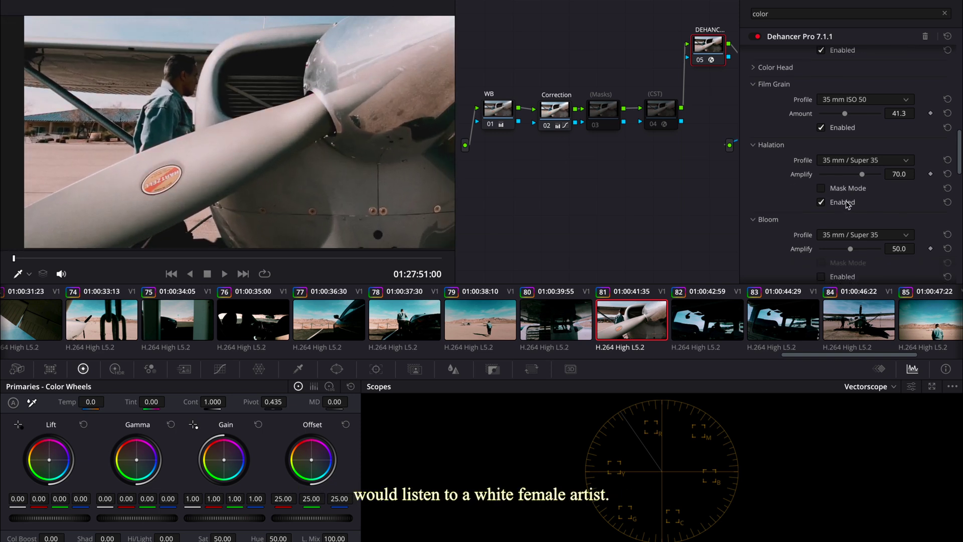
click(855, 160)
click(848, 186)
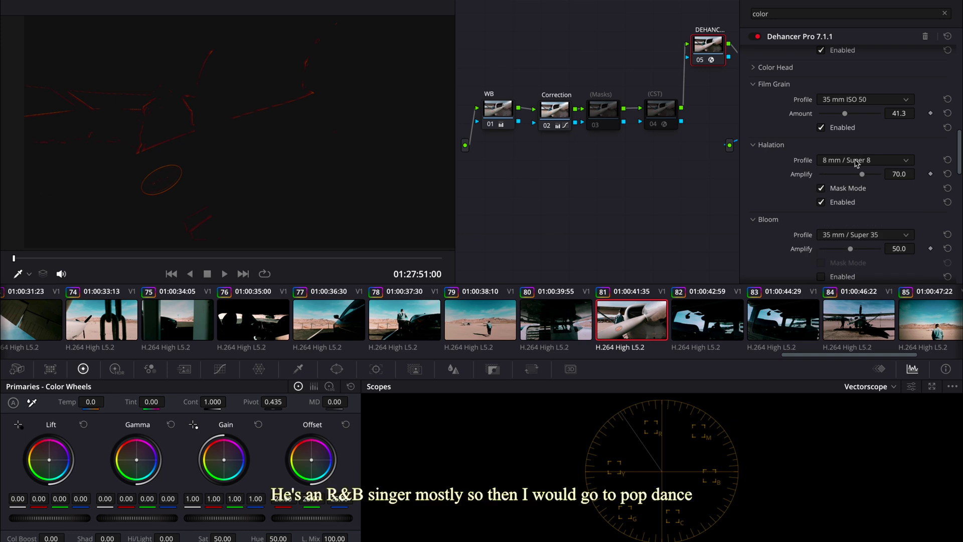
click(855, 161)
click(846, 188)
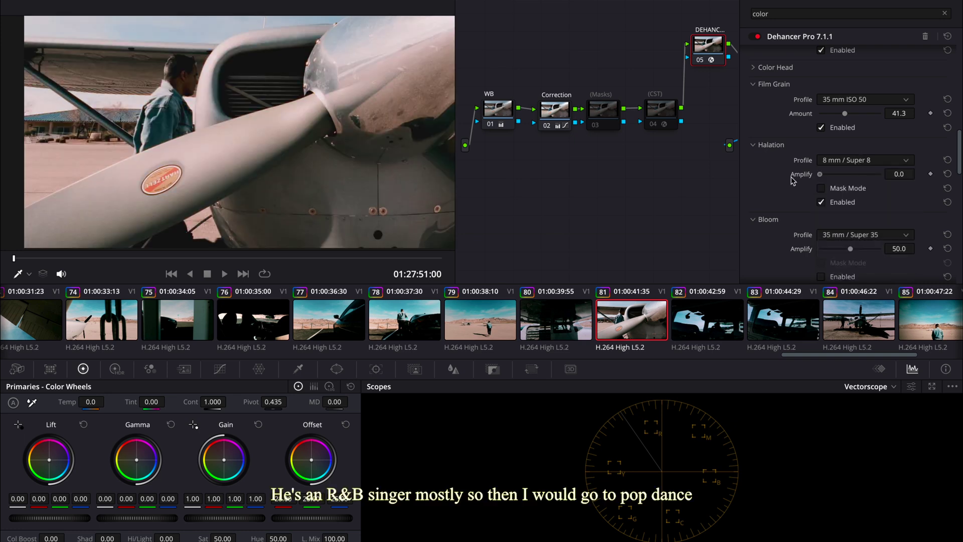
drag(820, 174, 922, 175)
drag(838, 182, 863, 179)
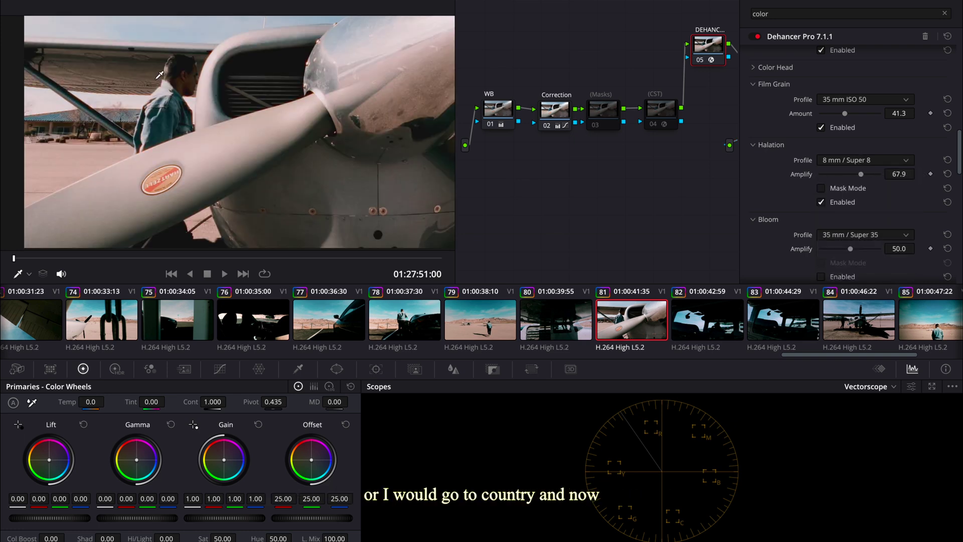
- Enable Bloom with Amplify at 13.8 and Film Breath with Impact at 34.8, leaving Film Damage disabled
scroll(828, 204, down, 3)
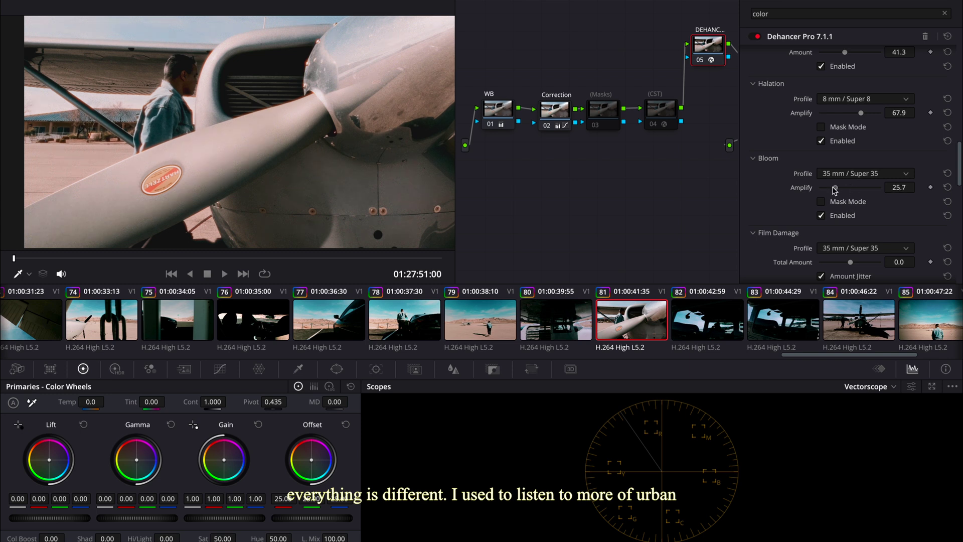
drag(831, 189, 828, 189)
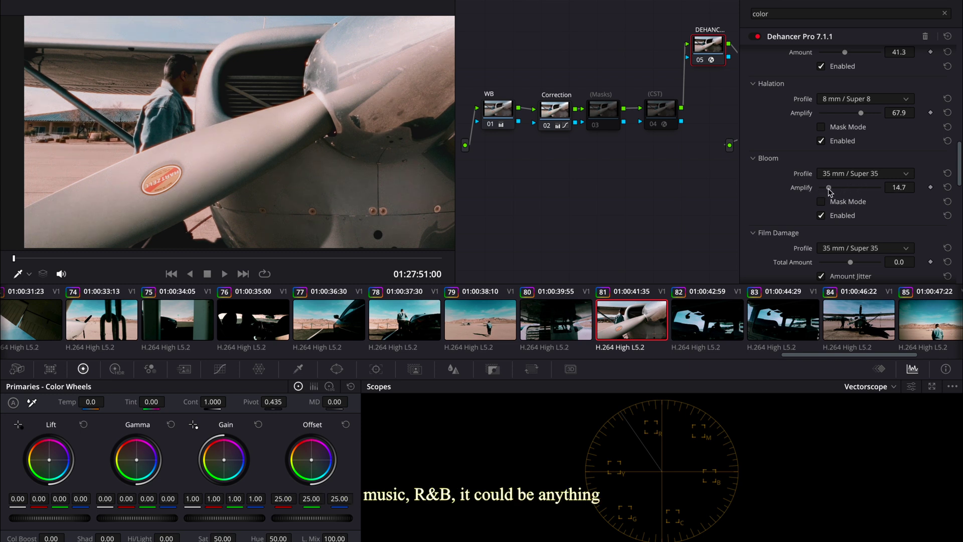
scroll(784, 174, down, 5)
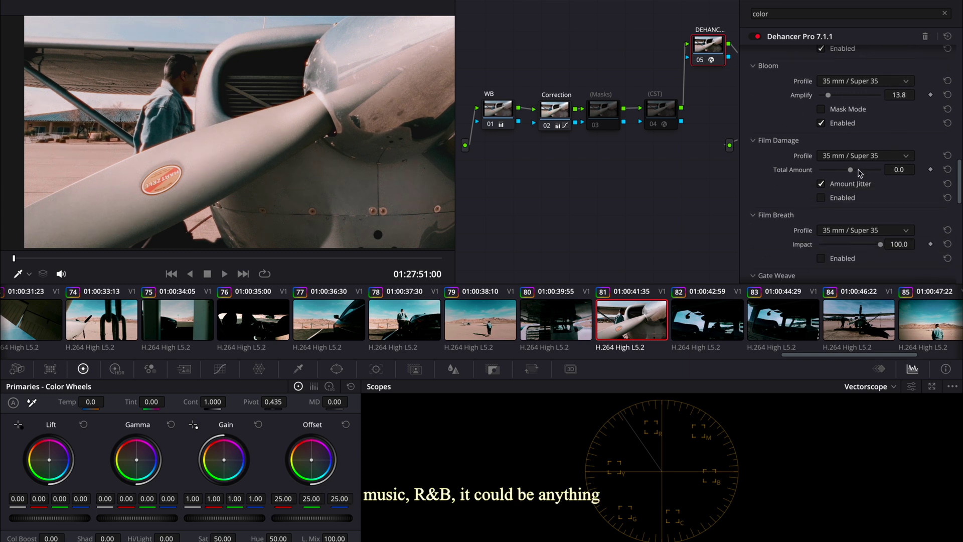
click(837, 198)
scroll(849, 182, down, 4)
click(842, 189)
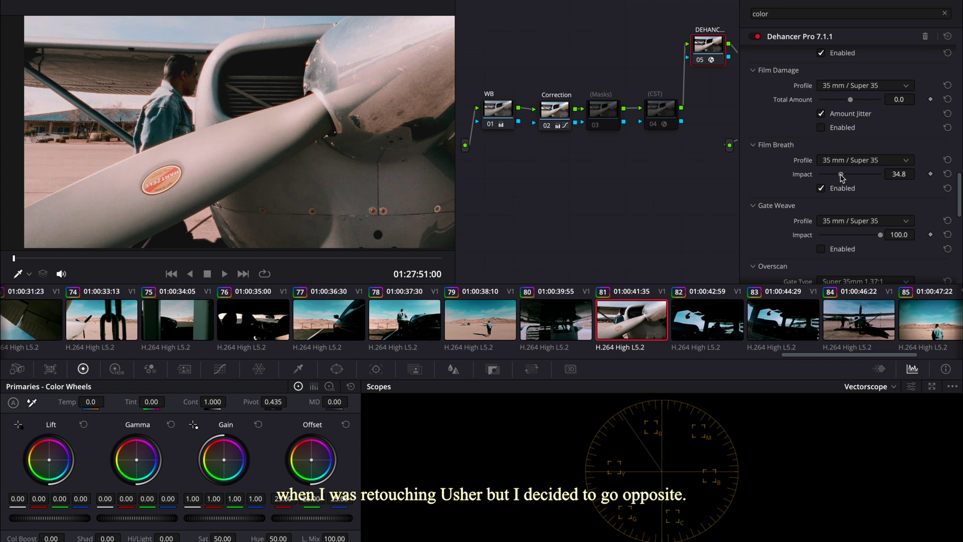
- Enable the Vignette and set its Exposure to -0.642, Size to 100, Feather to 100 and Aspect Ratio to -87.2
scroll(803, 223, down, 13)
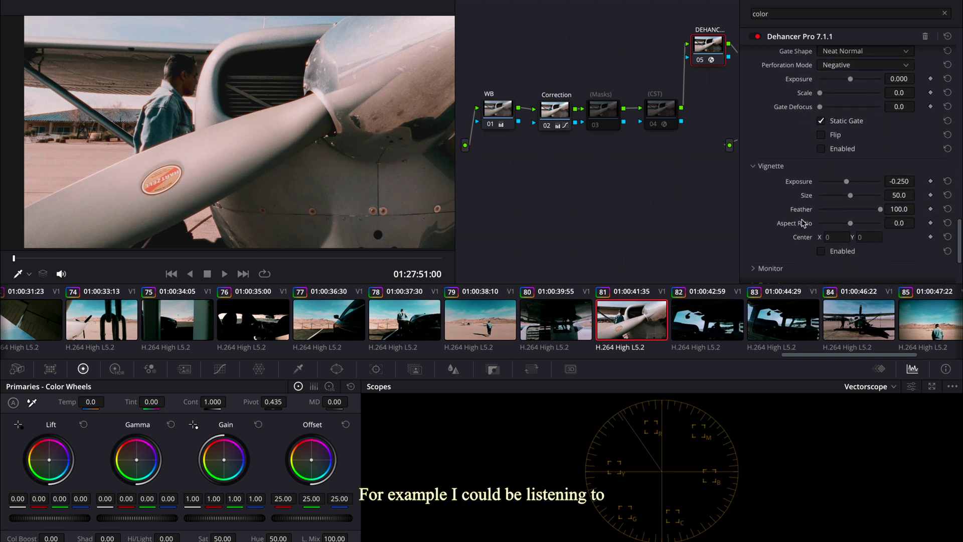
scroll(803, 223, down, 2)
click(821, 207)
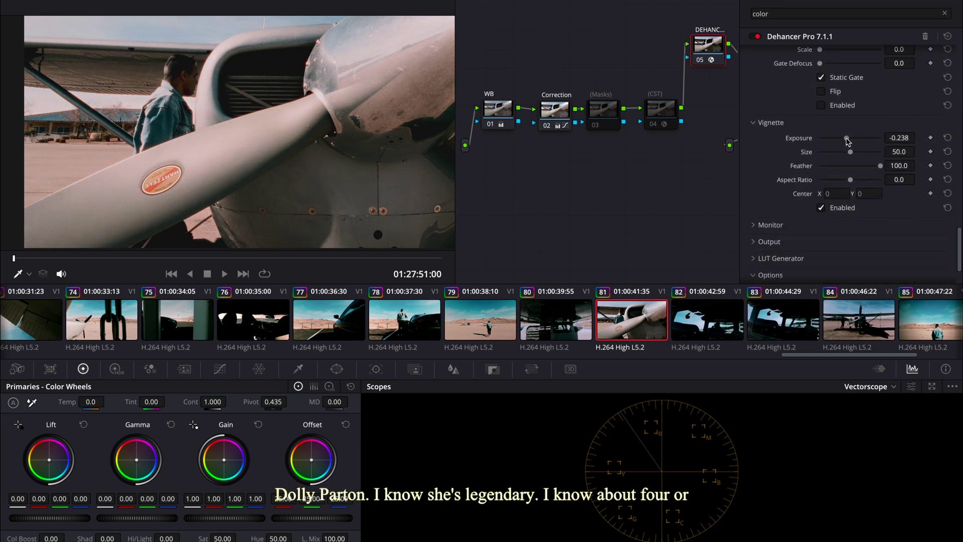
drag(846, 138, 816, 169)
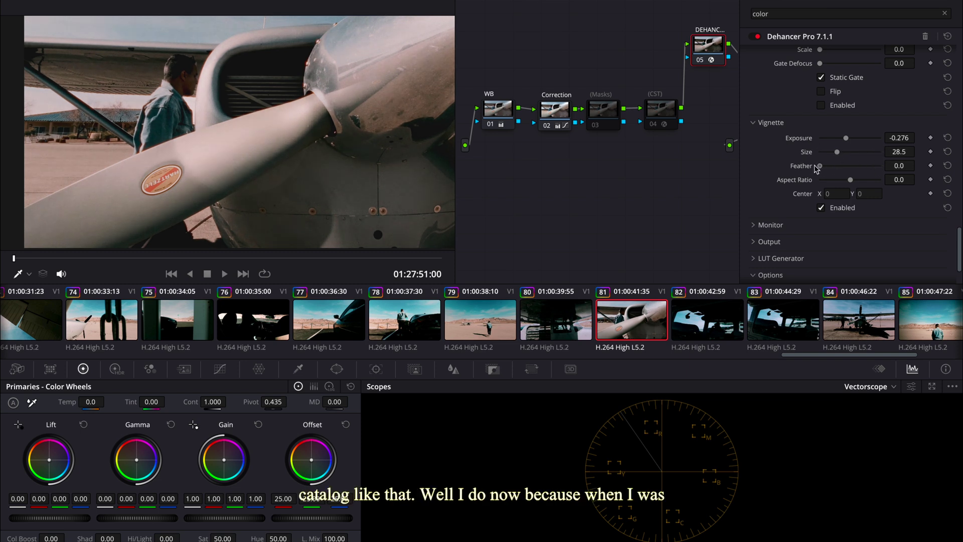
drag(847, 140, 881, 153)
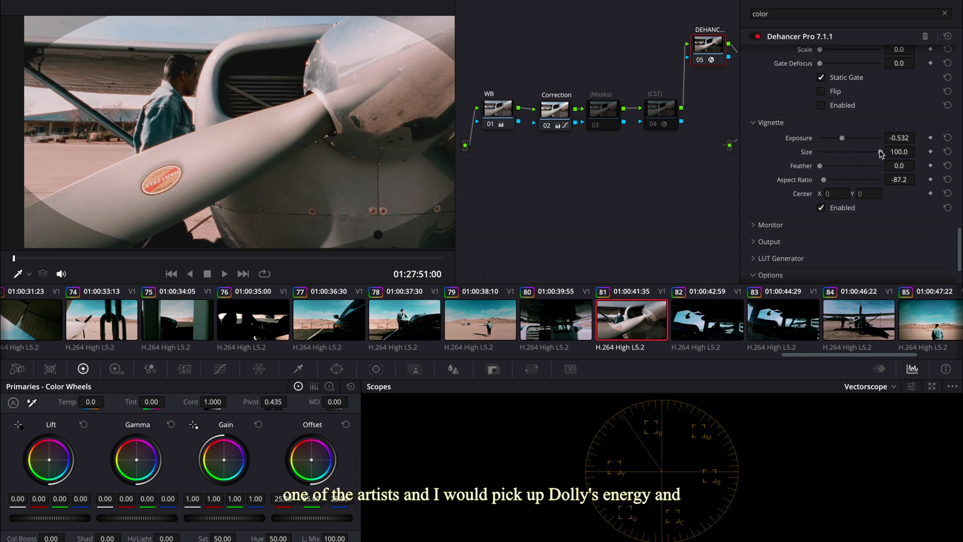
drag(819, 166, 883, 166)
drag(842, 139, 841, 143)
scroll(829, 153, down, 3)
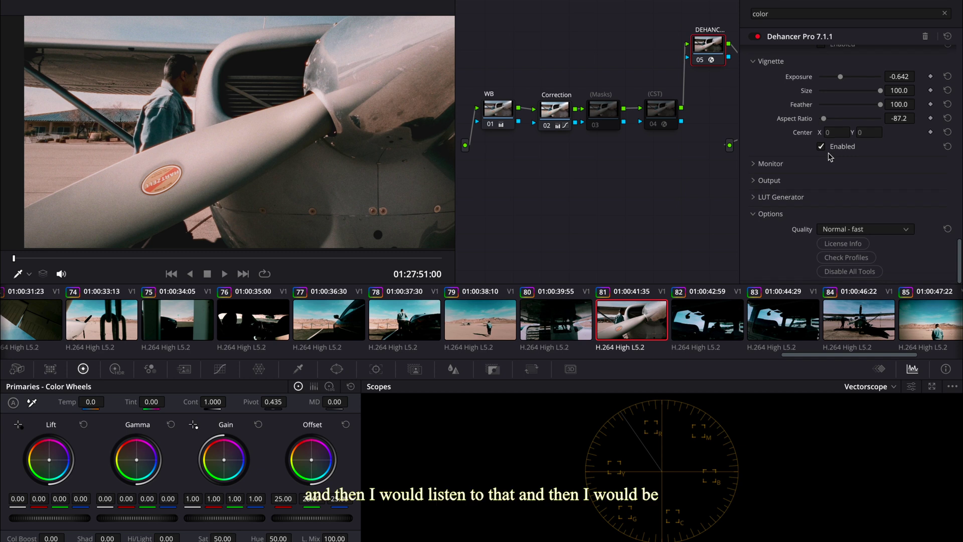
- Reduce Halation's Amplify to 53.2 and set the Print section's Color Density to 39.4
scroll(820, 182, up, 15)
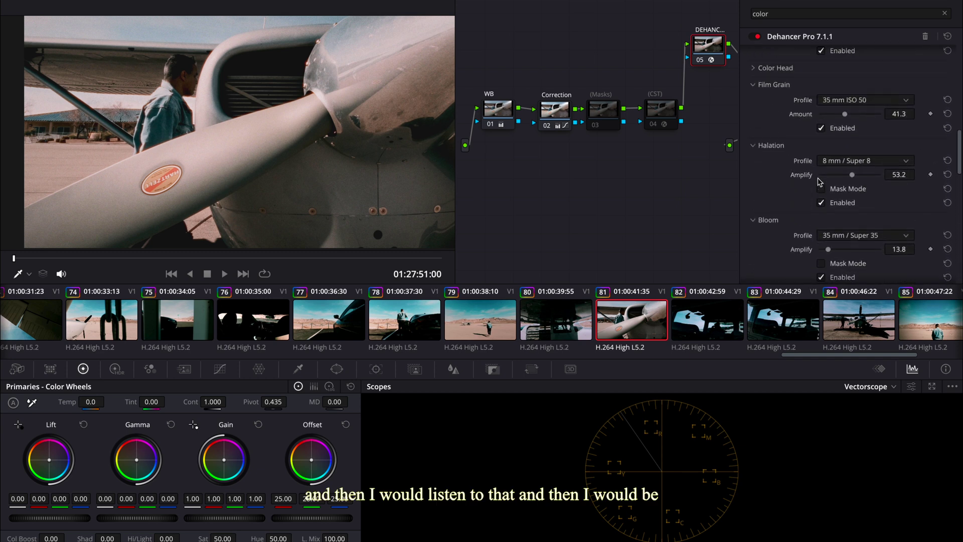
scroll(820, 182, up, 1)
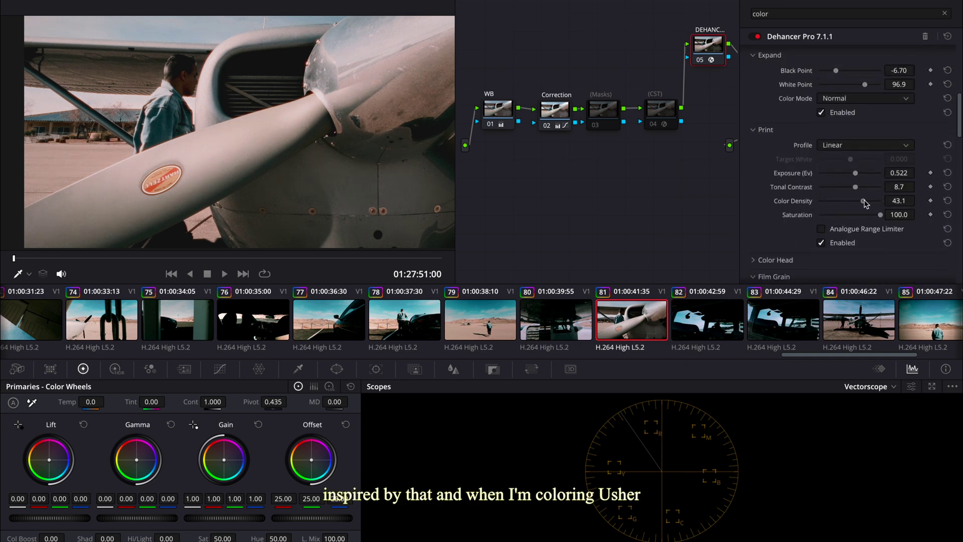
drag(866, 204, 863, 203)
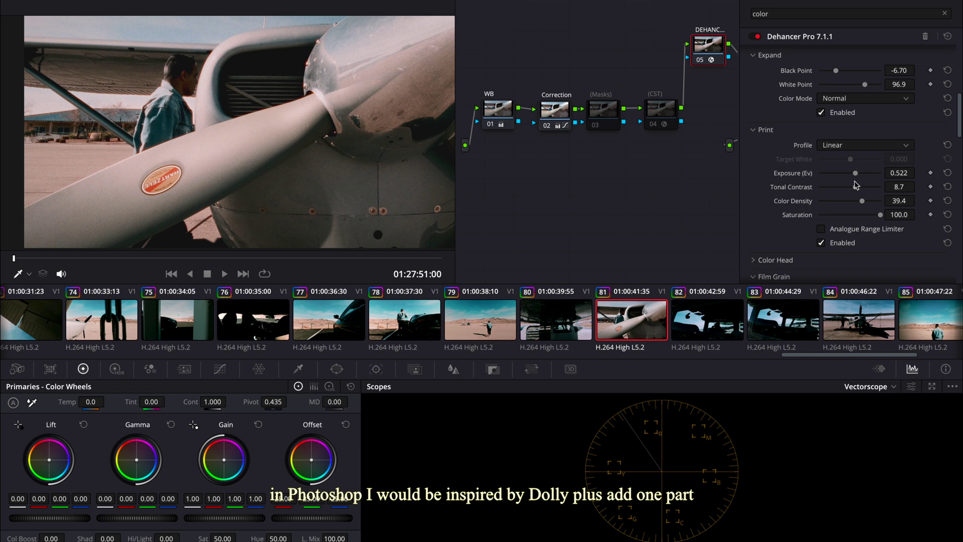
- Lower the White Point in the Expand section to 91.1
scroll(850, 195, up, 5)
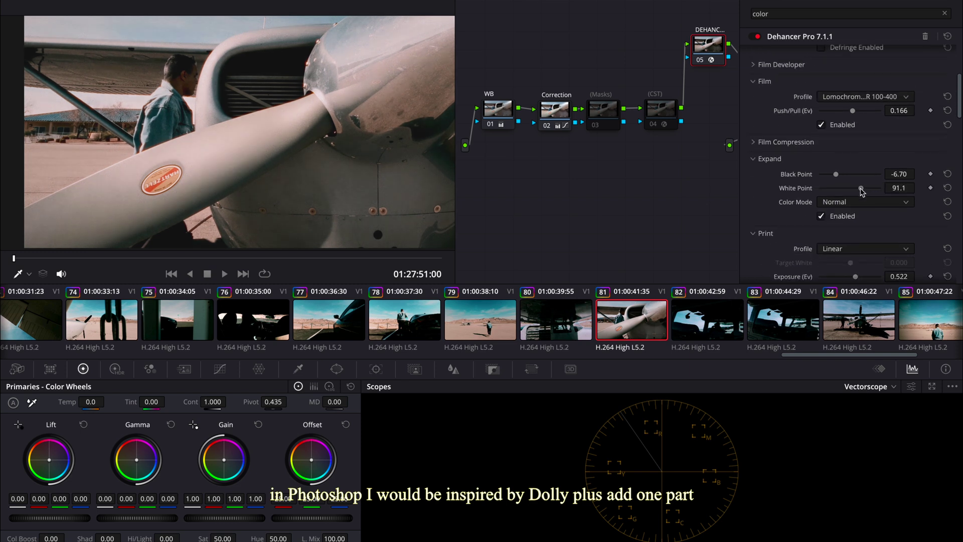
scroll(814, 234, up, 7)
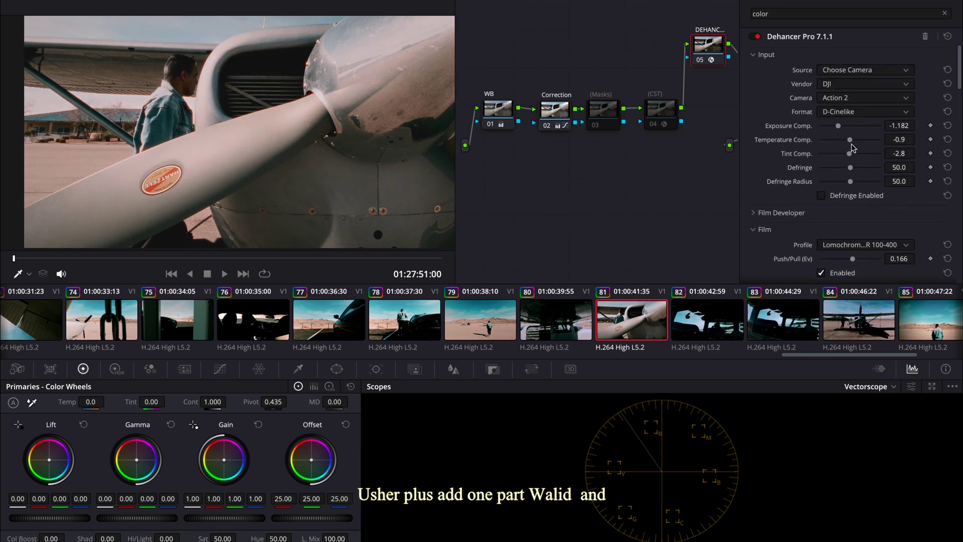
- Hide the effects library and node graph, and inspect the graded propeller shot in an enlarged viewer
click(889, 0)
click(854, 1)
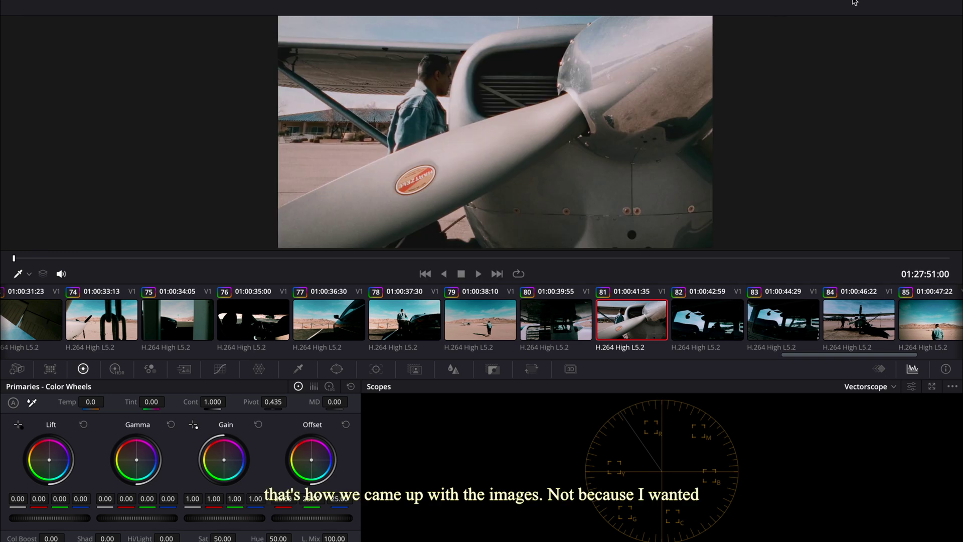
click(817, 0)
scroll(548, 216, up, 4)
scroll(550, 215, down, 3)
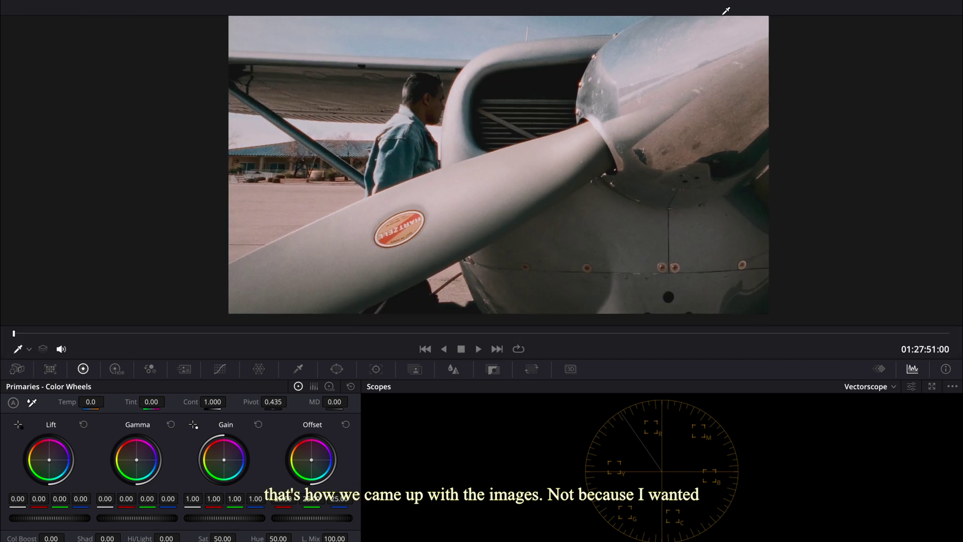
click(867, 2)
key(shift+d)
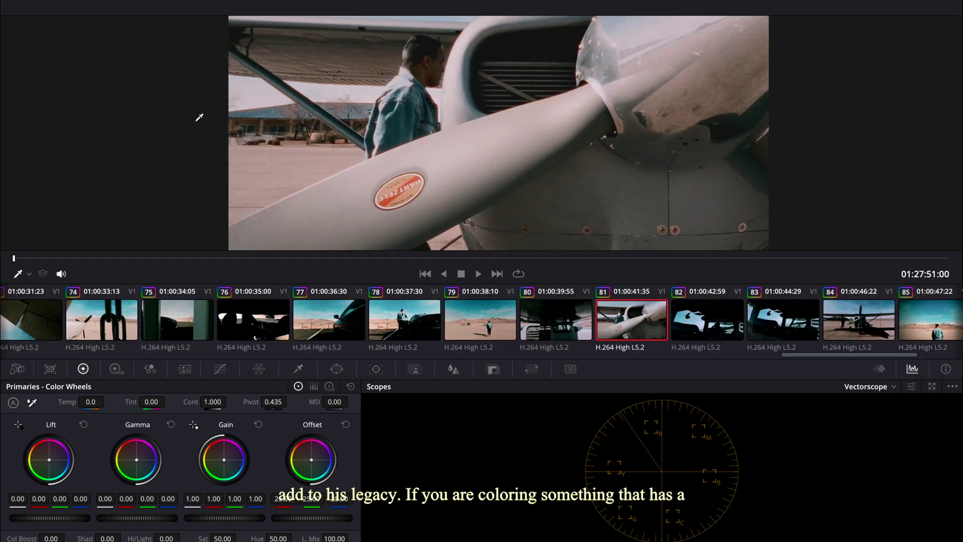
- Compare clips 80 and 81 side by side in a split screen set to Selected Clips
click(64, 2)
click(56, 7)
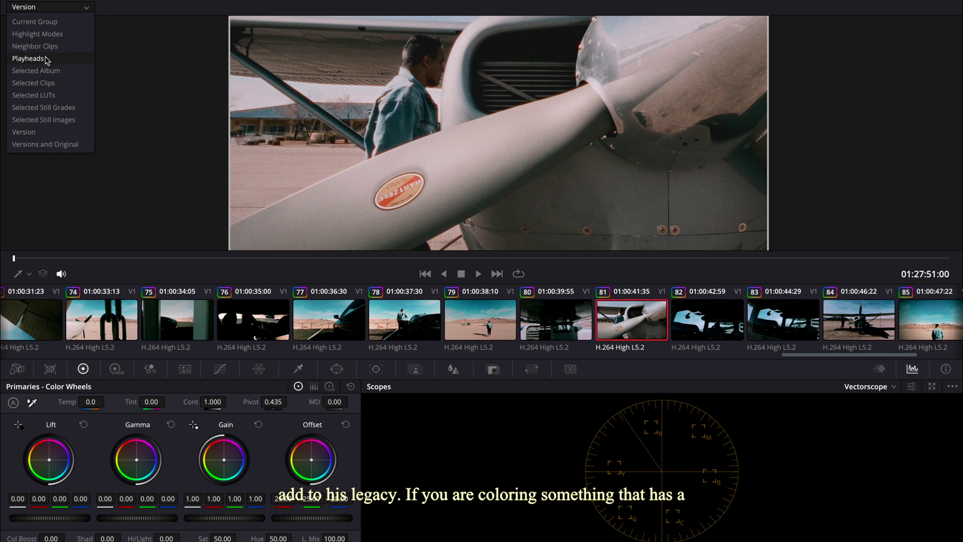
click(47, 83)
ctrl+click(574, 325)
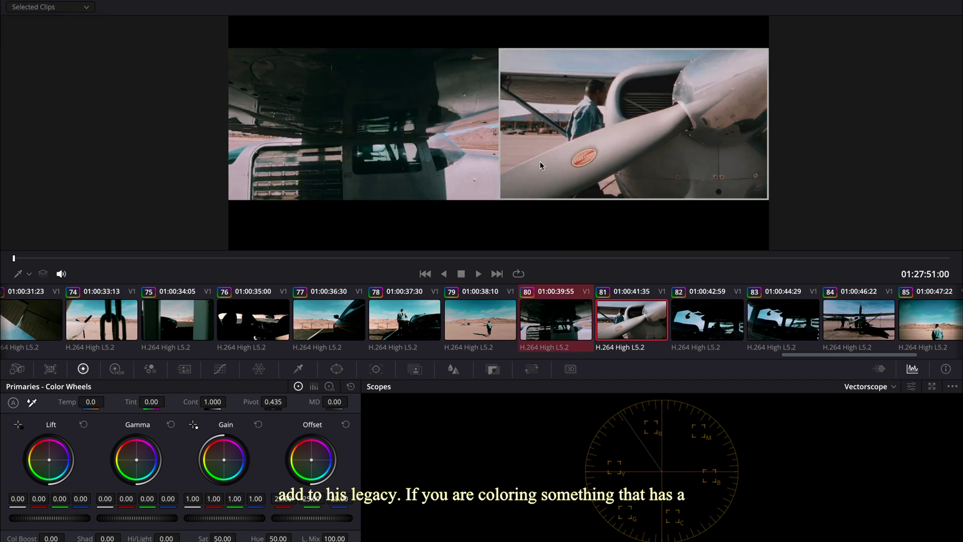
- Compare clip 81 with clips 78 to 80 in the split screen, and return to viewing clip 81 alone
ctrl+click(496, 331)
ctrl+click(495, 331)
ctrl+click(409, 327)
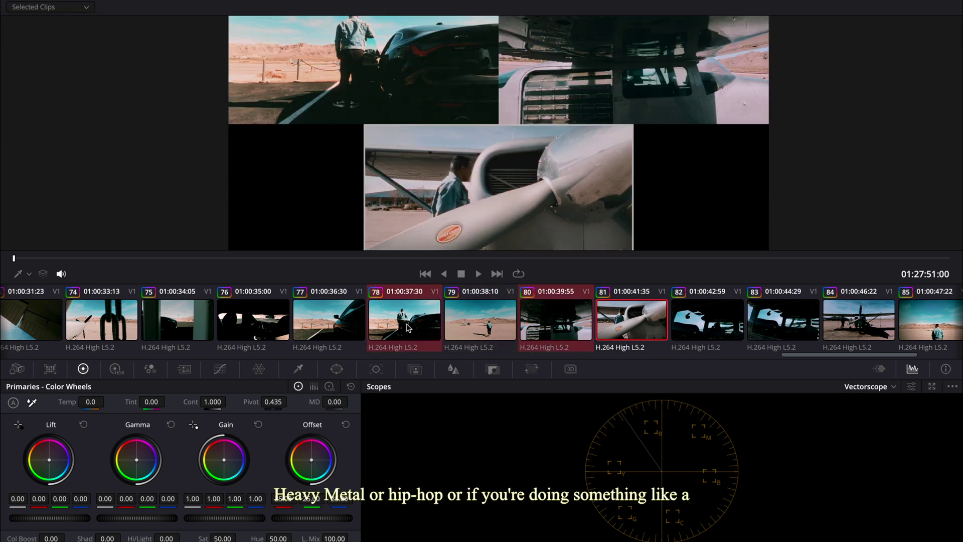
ctrl+click(407, 327)
ctrl+click(480, 327)
ctrl+click(550, 324)
click(625, 329)
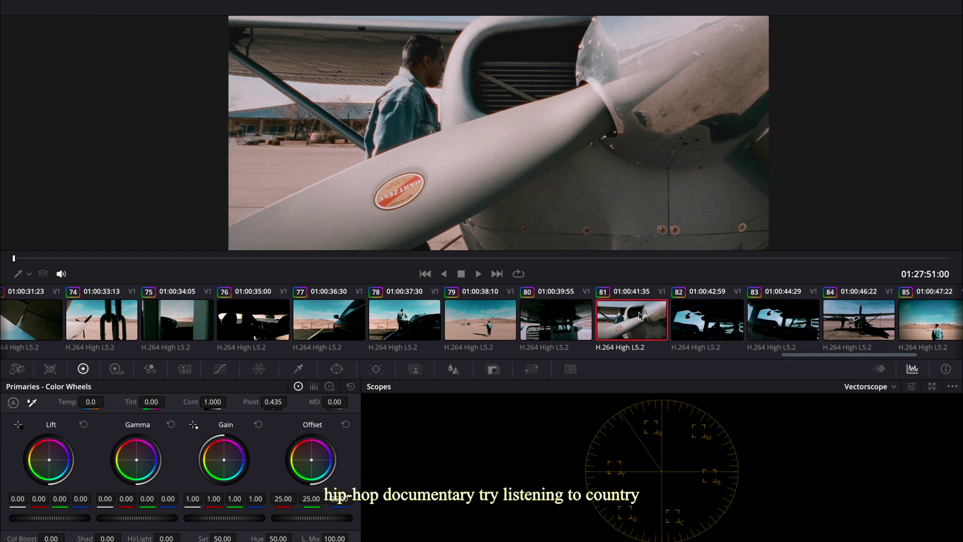
- Apply clip 81's grade to clip 80
ctrl+click(581, 325)
right_click(629, 328)
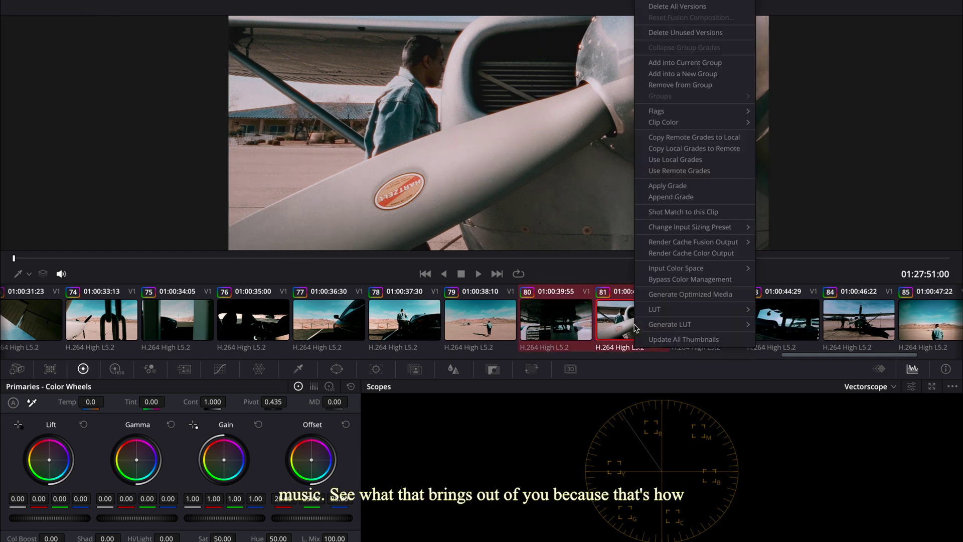
click(666, 184)
- Play back clip 80 and compare its applied grade with clip 81
key(Up)
key(space)
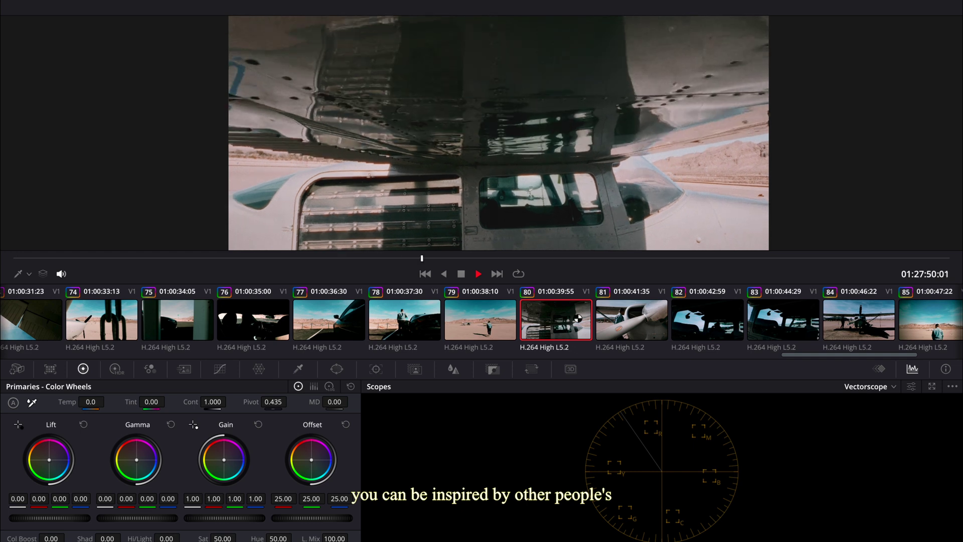
key(space)
click(644, 319)
key(Up)
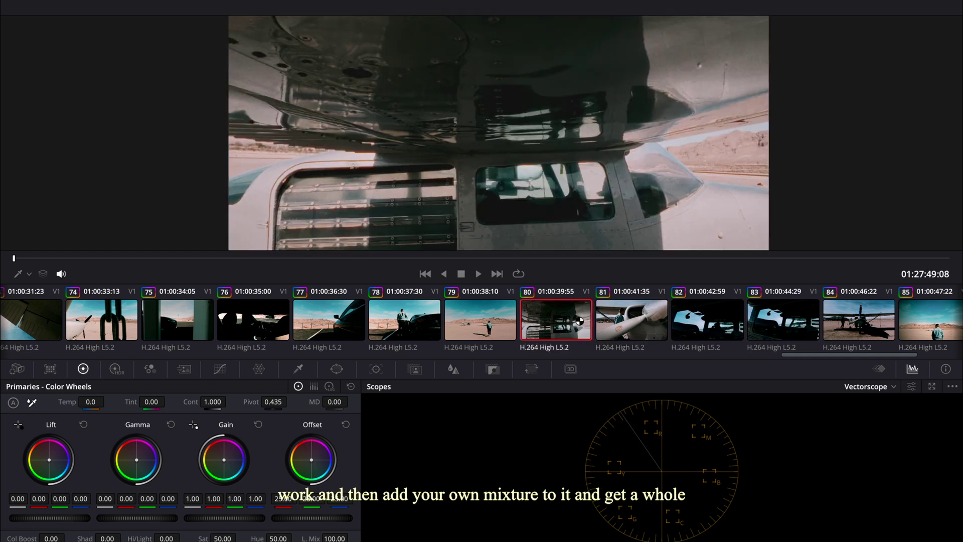
key(space)
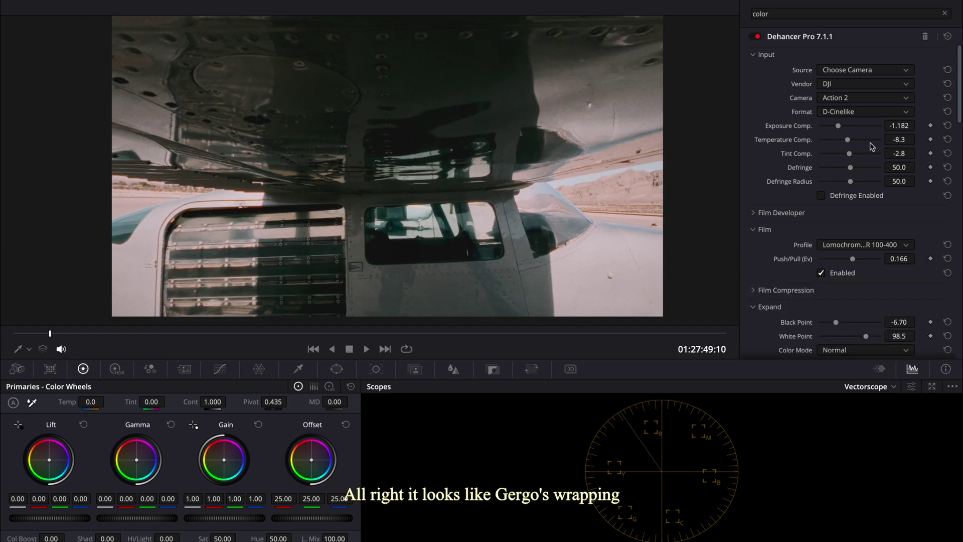
- Review the Dehancer Pro settings on clip 80, from the Film profile through the Expand and Print sections
scroll(872, 146, down, 5)
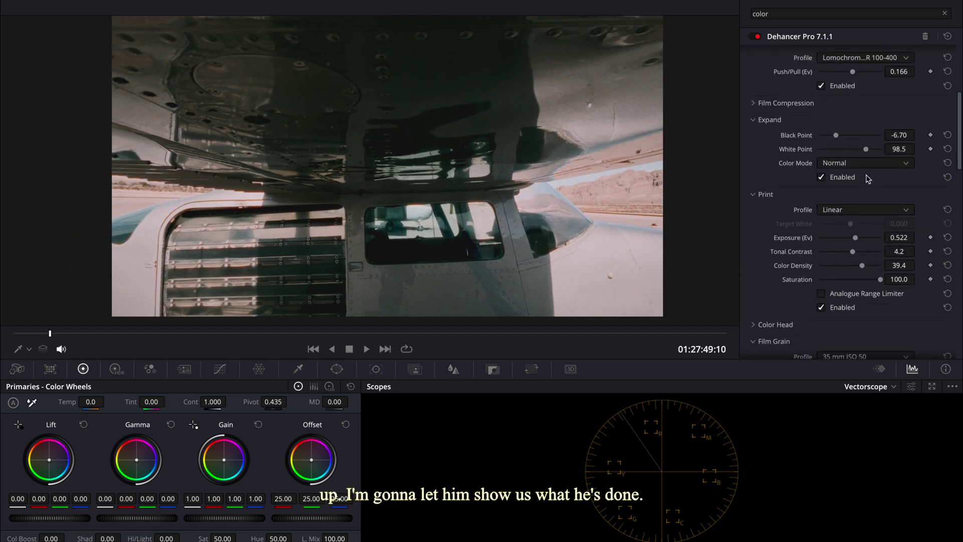